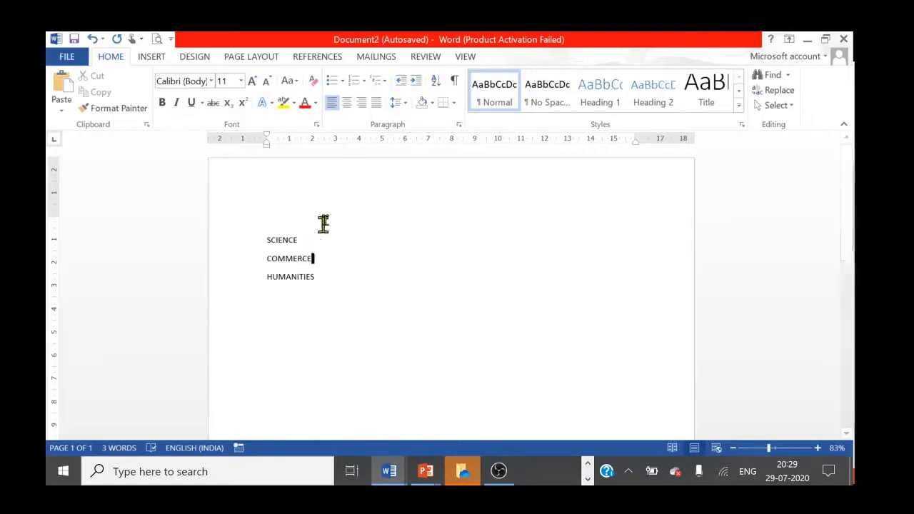
pyautogui.click(344, 81)
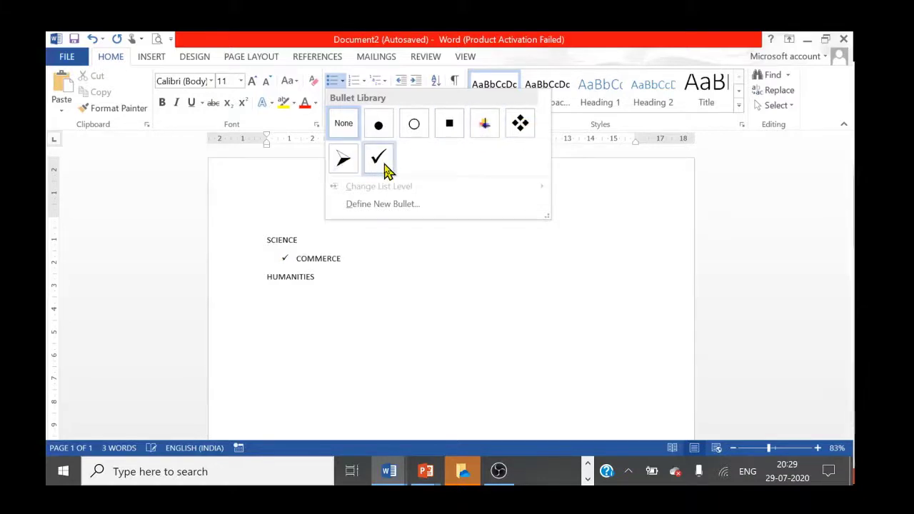
pyautogui.click(397, 264)
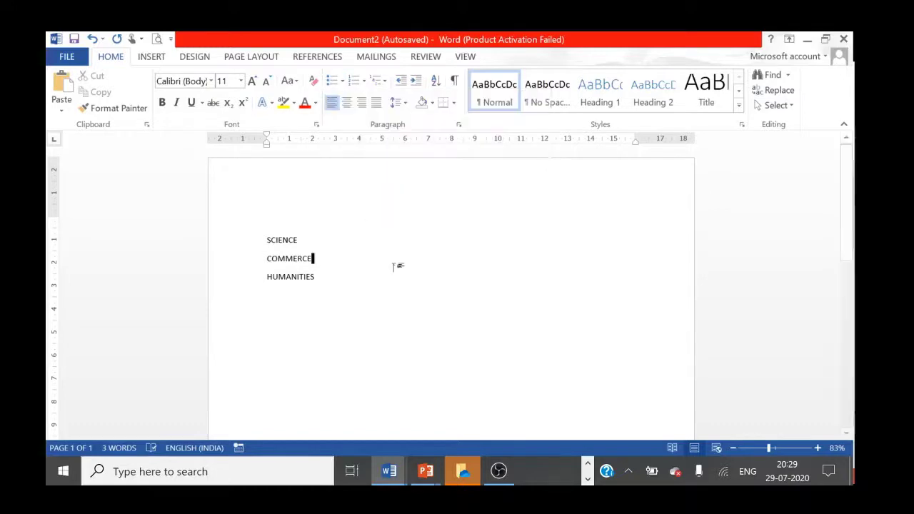
pyautogui.click(365, 83)
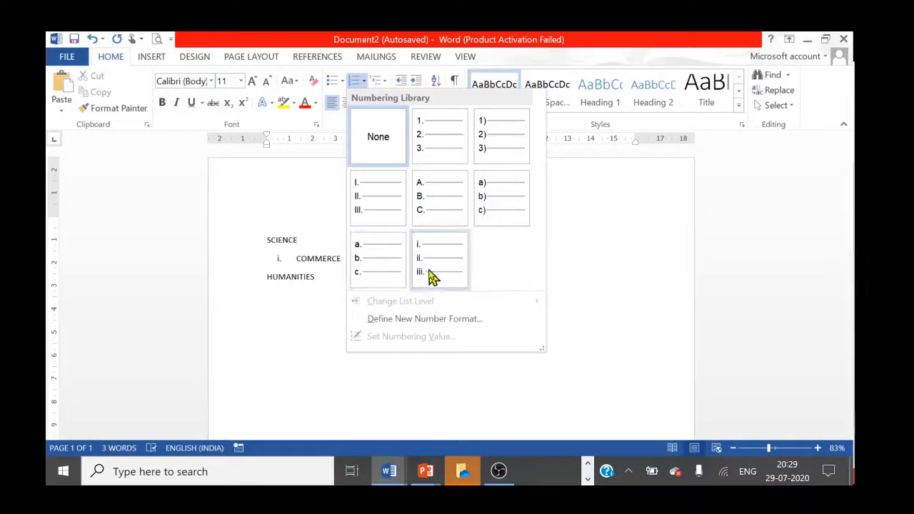
pyautogui.click(595, 261)
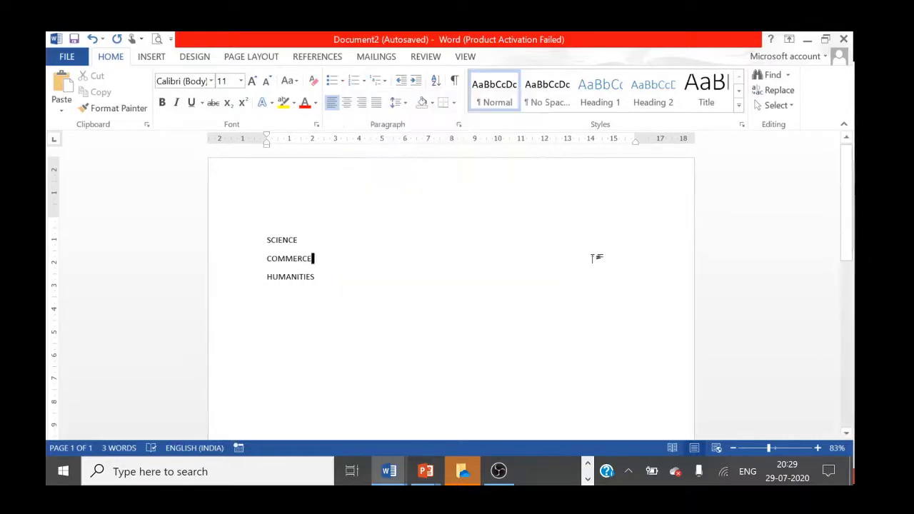
# - Apply square bullets to the SCIENCE, COMMERCE and HUMANITIES lines
pyautogui.moveTo(266, 237); pyautogui.dragTo(335, 296)
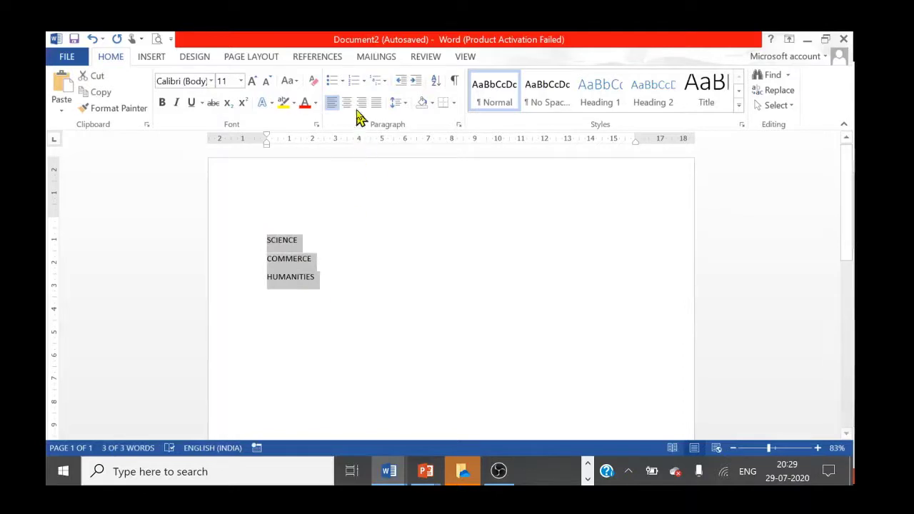
pyautogui.click(342, 85)
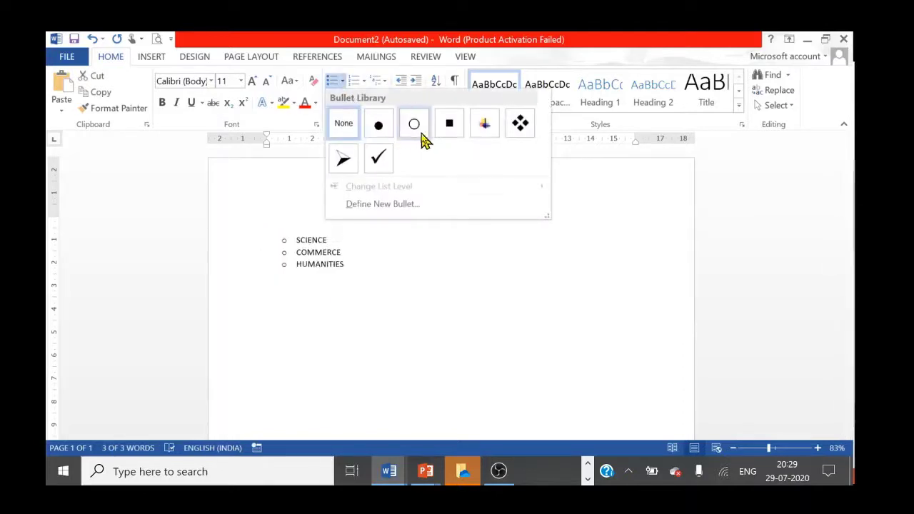
pyautogui.click(456, 130)
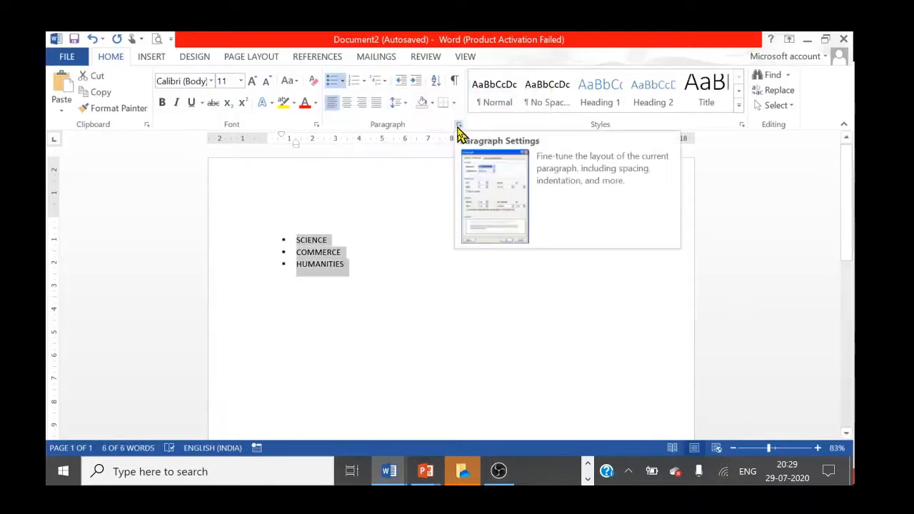
# - Grow the bulleted text to 72 pt, then shrink it back to 36 pt
pyautogui.click(254, 81)
pyautogui.click(254, 82)
pyautogui.click(253, 81)
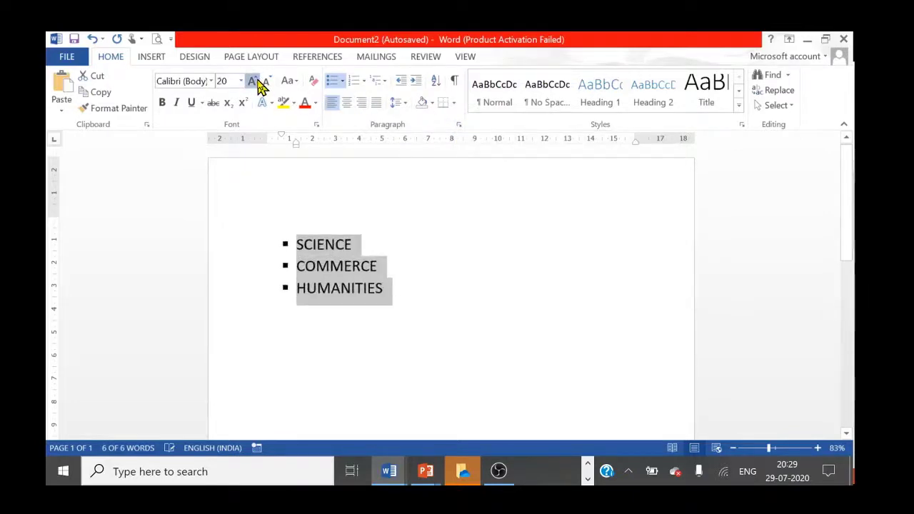
pyautogui.click(254, 81)
pyautogui.click(256, 82)
pyautogui.click(256, 81)
pyautogui.click(256, 82)
pyautogui.click(256, 81)
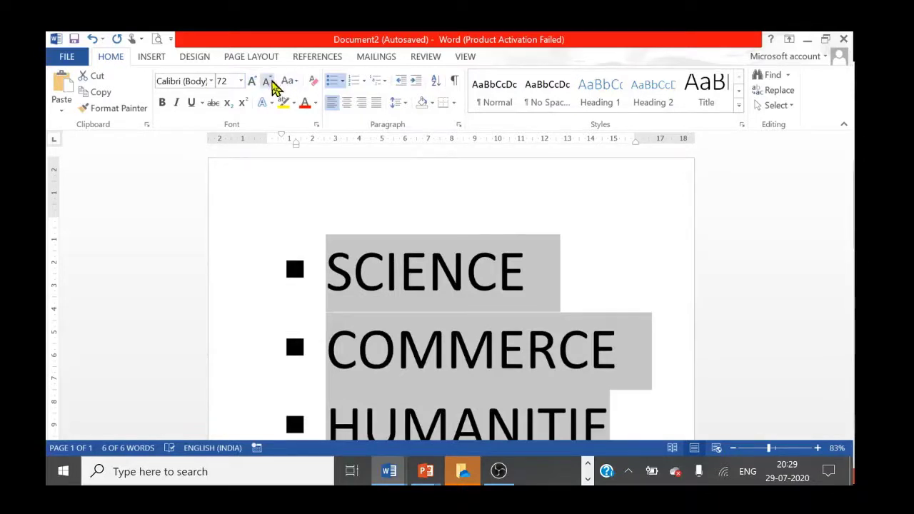
pyautogui.click(273, 85)
pyautogui.click(274, 84)
pyautogui.click(586, 196)
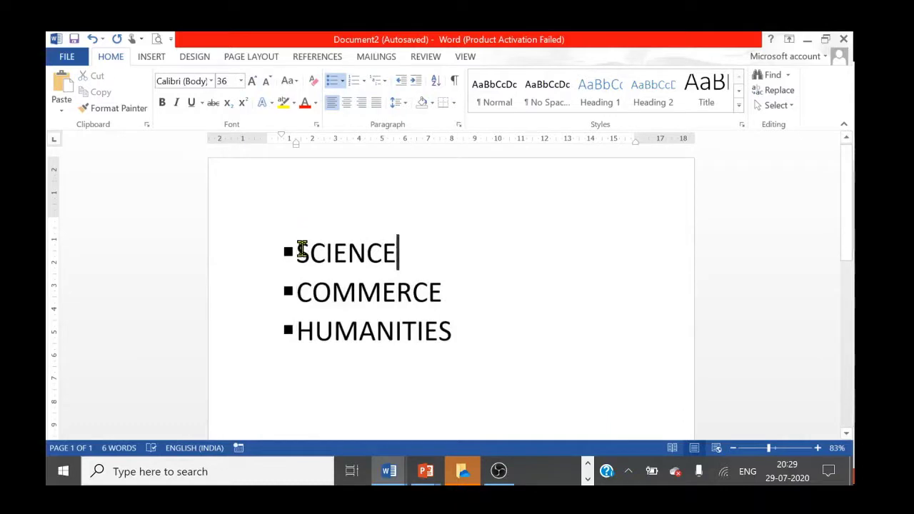
# - Replace the square bullets on SCIENCE, COMMERCE and HUMANITIES with 1. 2. 3. numbering
pyautogui.moveTo(301, 250); pyautogui.dragTo(468, 333)
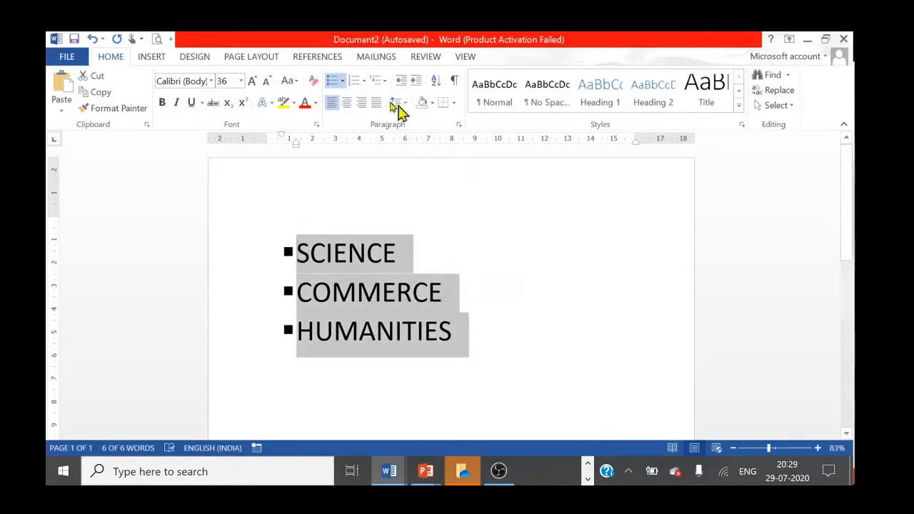
pyautogui.click(365, 81)
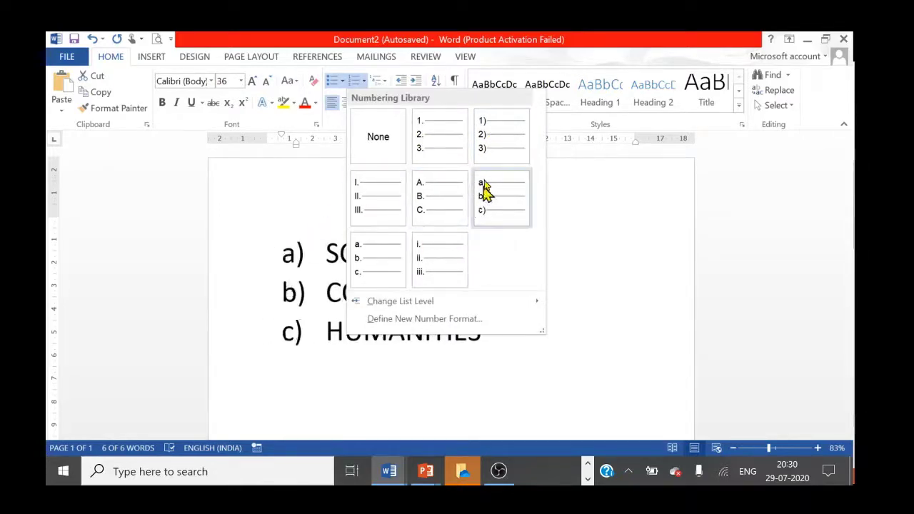
pyautogui.click(428, 147)
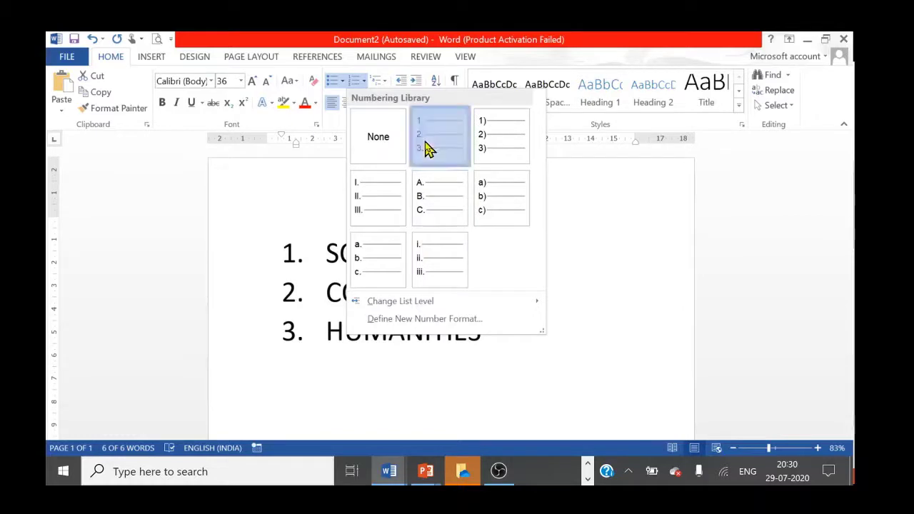
pyautogui.click(538, 221)
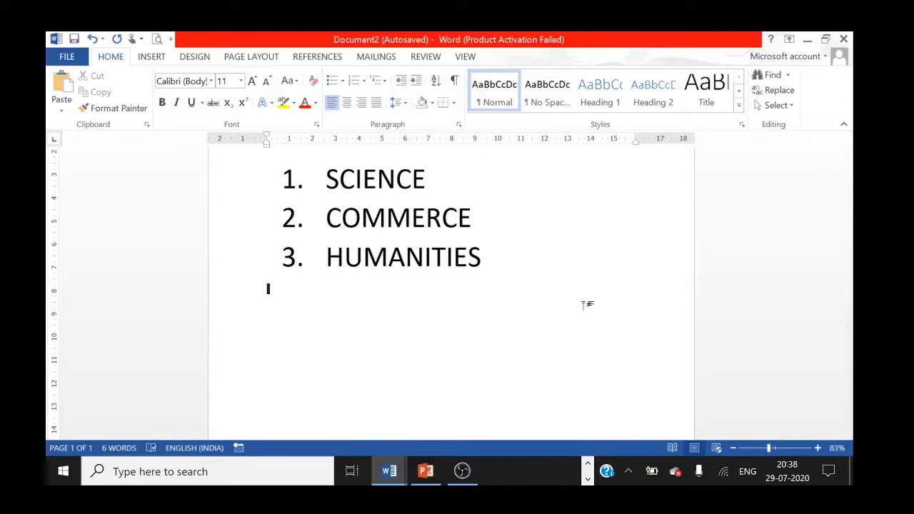
# - Turn off the numbering on SCIENCE, COMMERCE and HUMANITIES
pyautogui.click(327, 177)
pyautogui.moveTo(327, 179); pyautogui.dragTo(520, 285)
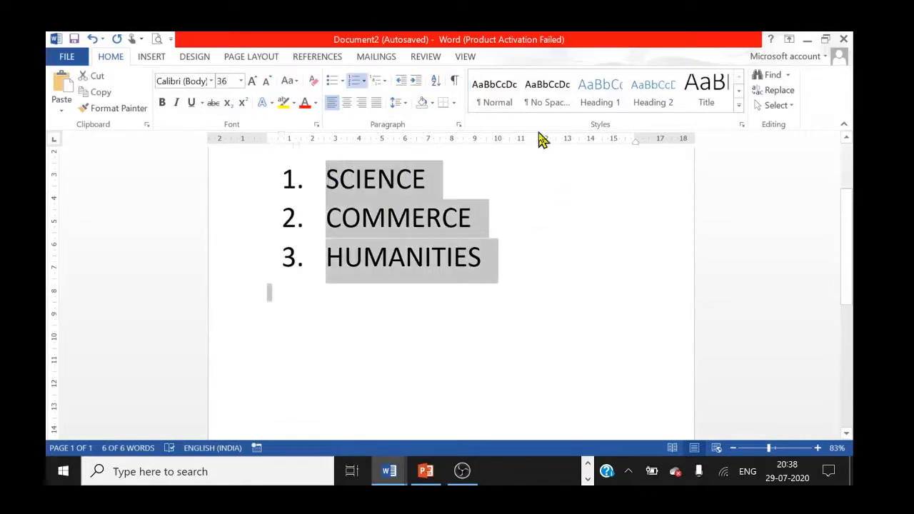
pyautogui.click(355, 83)
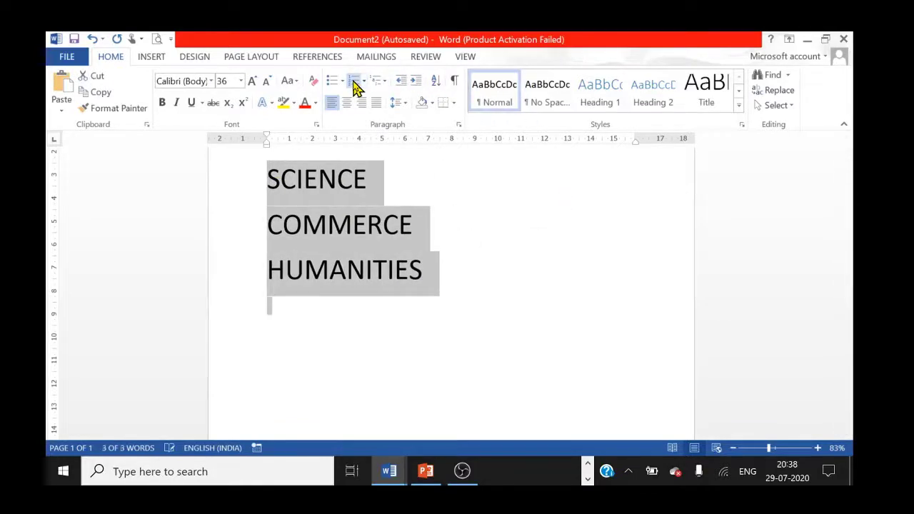
pyautogui.click(461, 205)
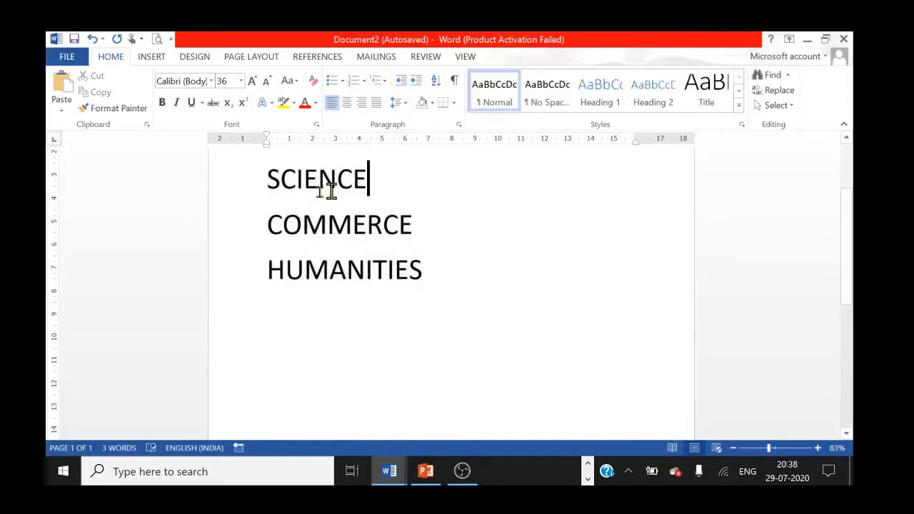
# - Insert a new first line above SCIENCE reading STREAMS
pyautogui.press('Return')
pyautogui.click(269, 179)
pyautogui.write('S')
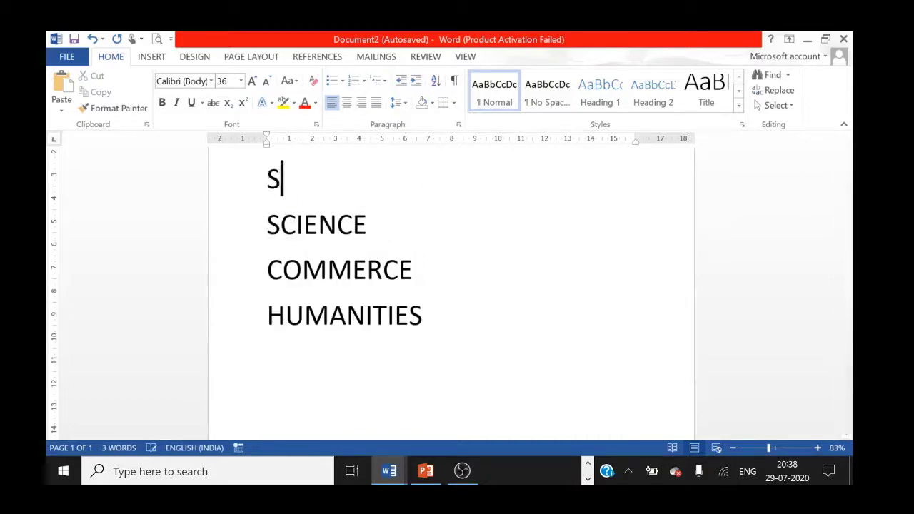
pyautogui.write('TREAMS')
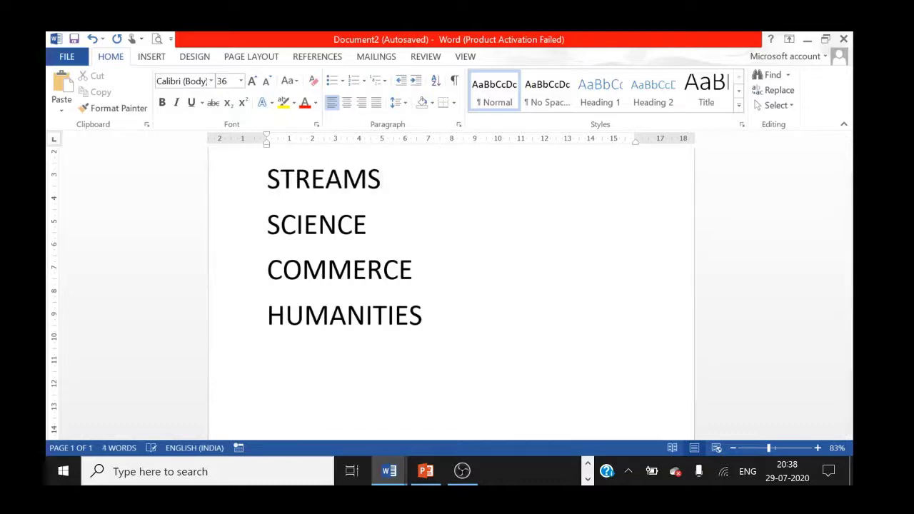
# - Indent SCIENCE, COMMERCE and HUMANITIES under the STREAMS heading
pyautogui.click(368, 225)
pyautogui.click(267, 224)
pyautogui.press('Tab')
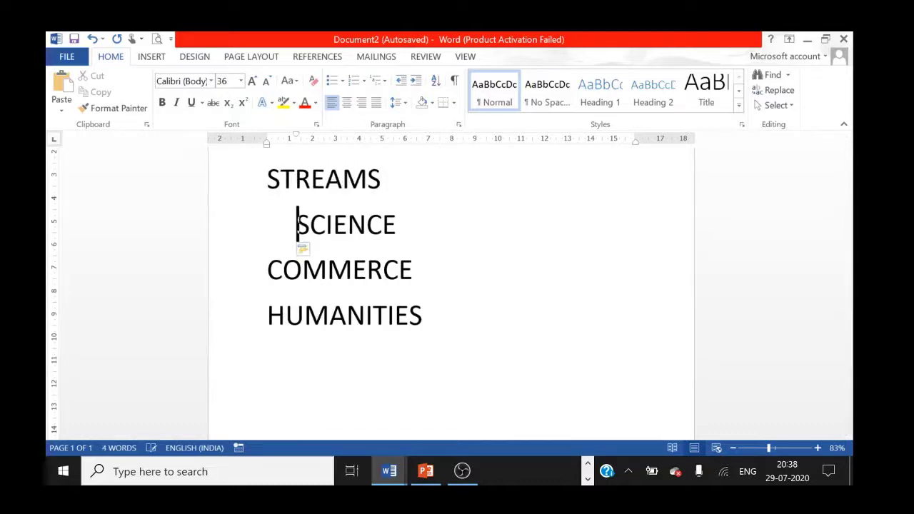
pyautogui.press('Tab')
pyautogui.press('Down')
pyautogui.press('Home')
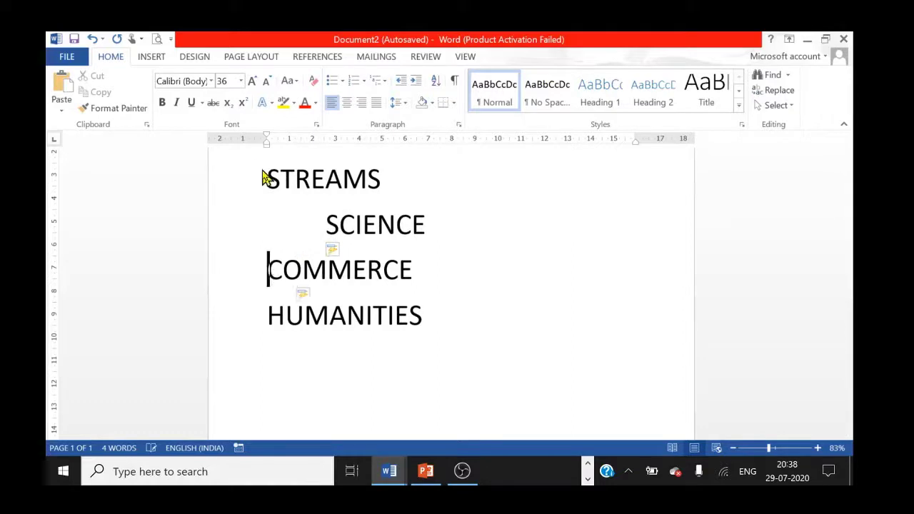
pyautogui.press('Tab')
pyautogui.press('Tab')
pyautogui.press('Down')
pyautogui.press('Home')
pyautogui.press('Tab')
pyautogui.press('Tab')
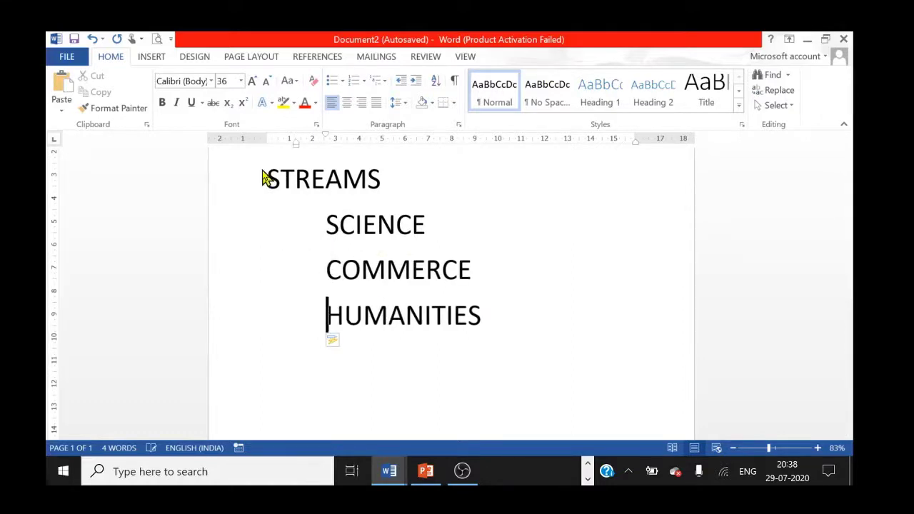
pyautogui.press('Up')
pyautogui.press('Up')
# - Add indented PHYSICS, CHEMISTRY and MATHS lines under SCIENCE
pyautogui.press('End')
pyautogui.press('Return')
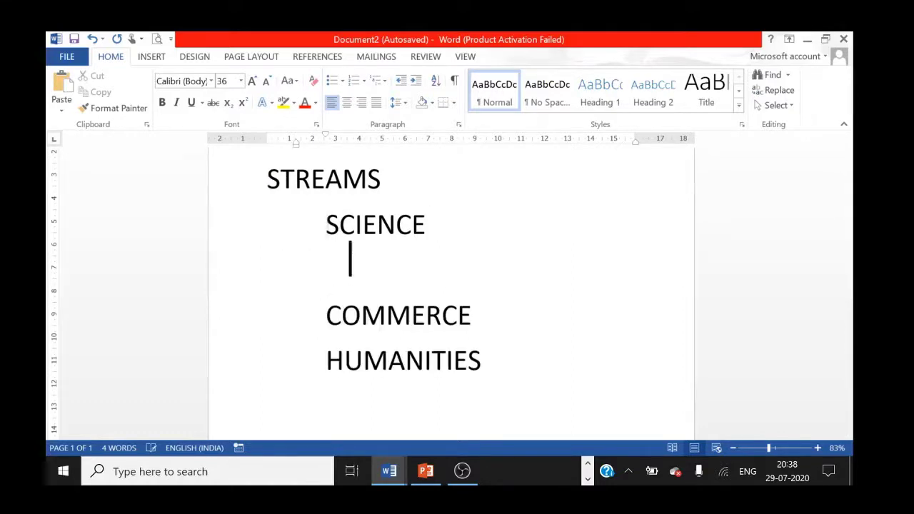
pyautogui.press('BackSpace')
pyautogui.press('Tab')
pyautogui.press('Tab')
pyautogui.write('PHYSI')
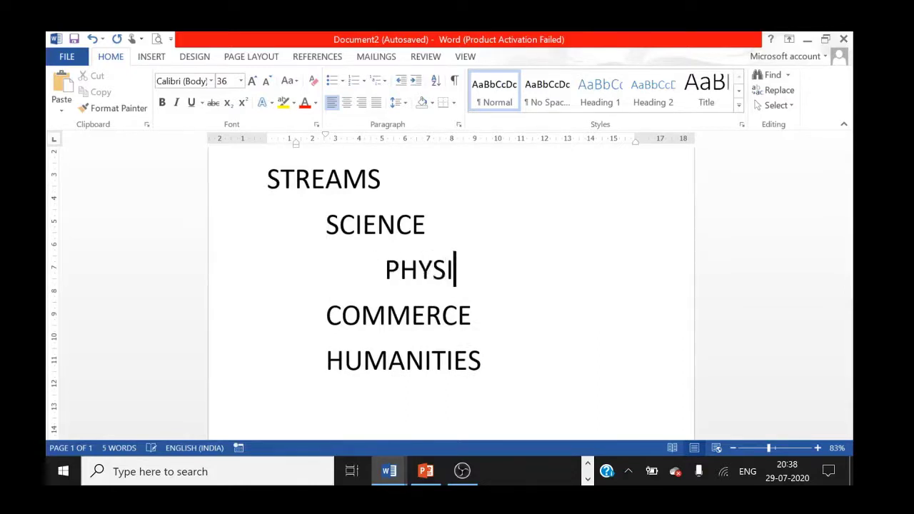
pyautogui.write('CS')
pyautogui.press('Return')
pyautogui.press('Tab')
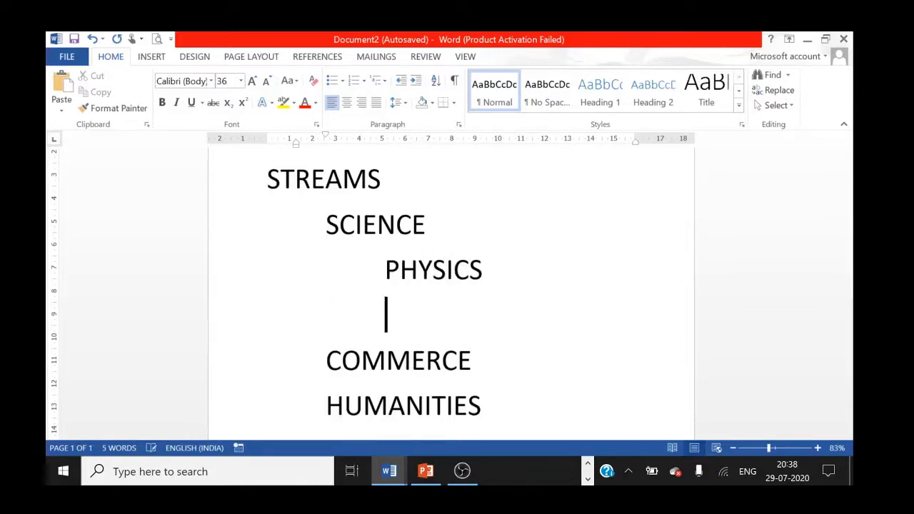
pyautogui.write('CHEMKISTRY')
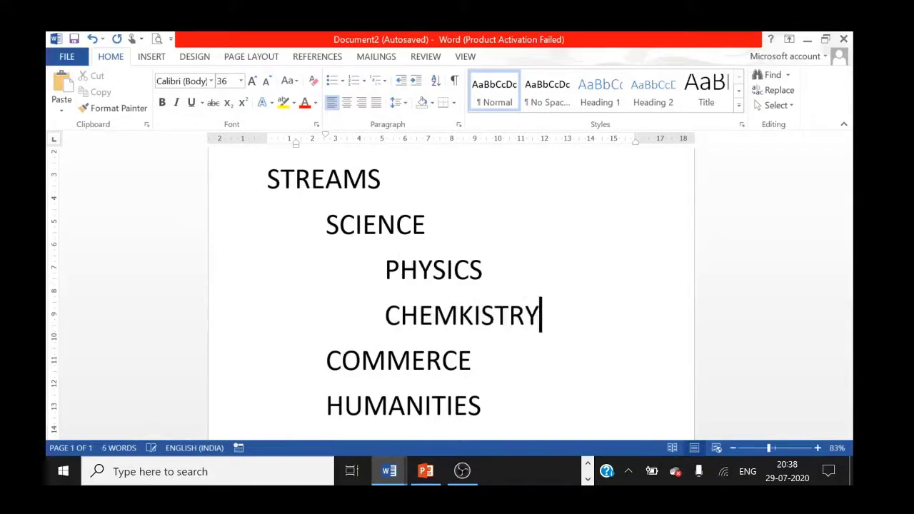
pyautogui.press('BackSpace')
pyautogui.press('BackSpace')
pyautogui.press('BackSpace')
pyautogui.press('BackSpace')
pyautogui.press('BackSpace')
pyautogui.press('BackSpace')
pyautogui.write('I')
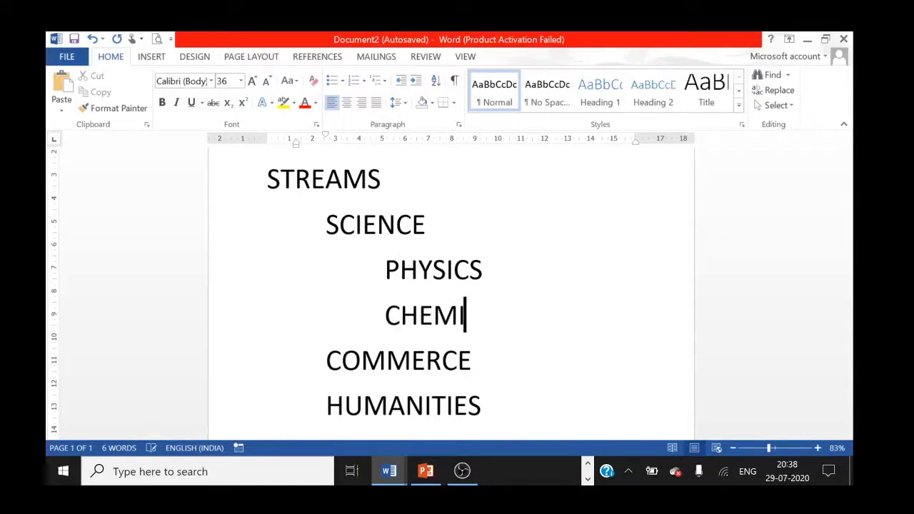
pyautogui.write('STRY')
pyautogui.press('Return')
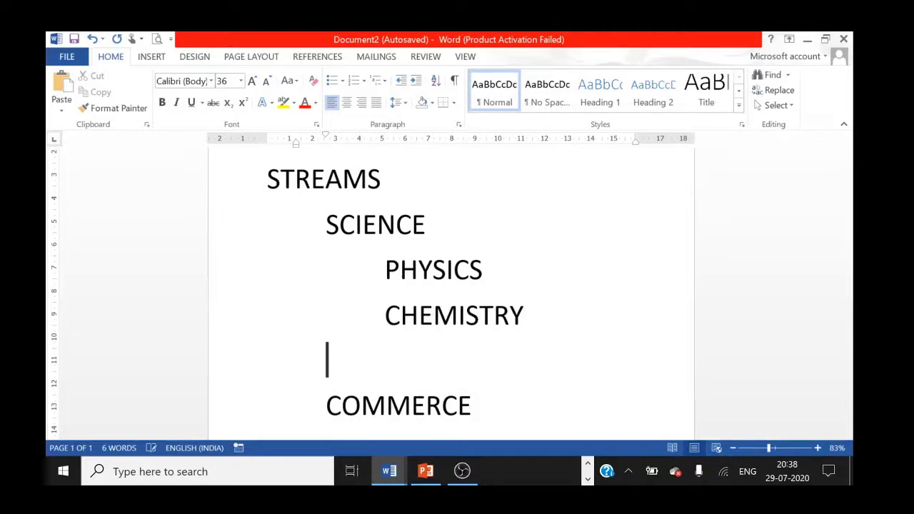
pyautogui.press('Tab')
pyautogui.press('Tab')
pyautogui.write('MAT')
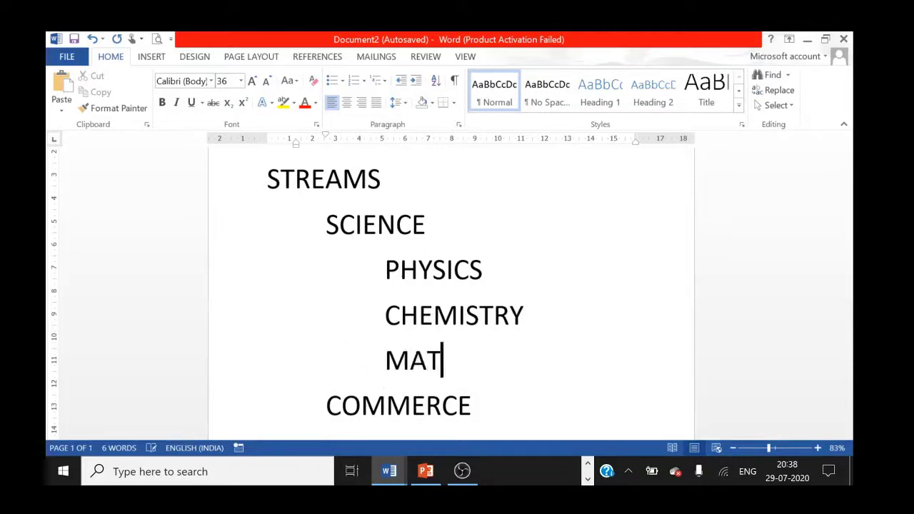
pyautogui.write('HS')
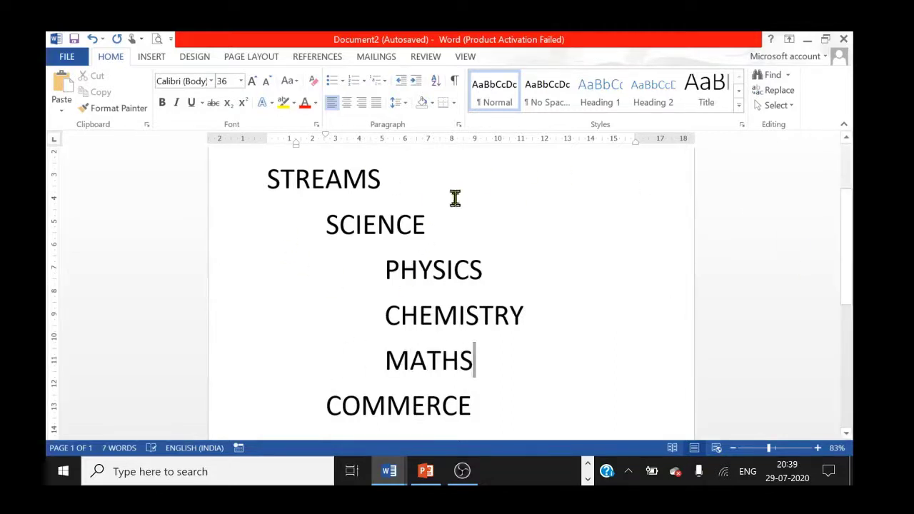
# - Add indented ACCOUNTS under COMMERCE and GEOGRAPHY under HUMANITIES
pyautogui.moveTo(849, 250); pyautogui.dragTo(850, 300)
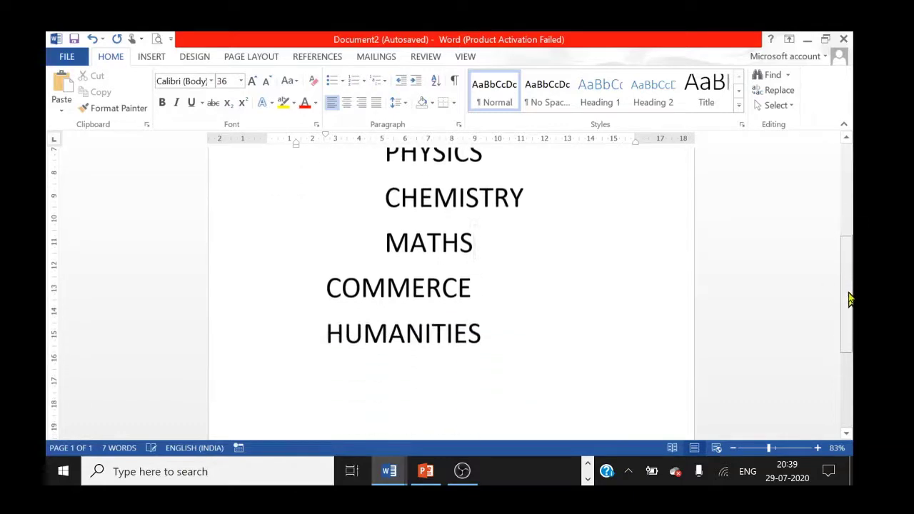
pyautogui.click(494, 289)
pyautogui.press('Return')
pyautogui.press('Tab')
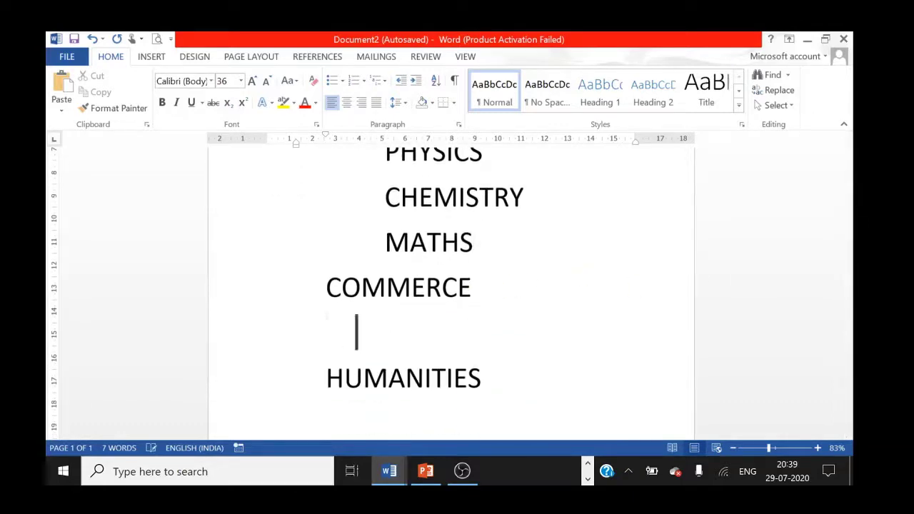
pyautogui.press('Tab')
pyautogui.write('ACCOUN')
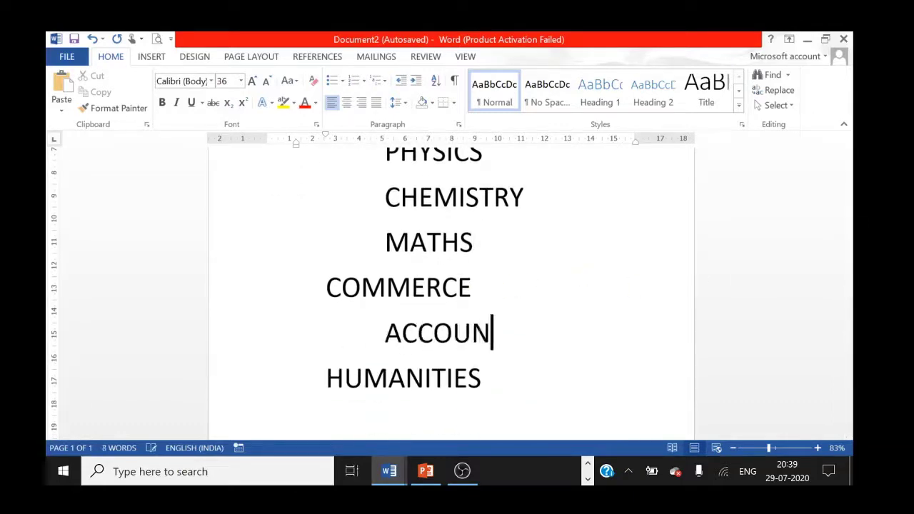
pyautogui.write('TS')
pyautogui.click(479, 378)
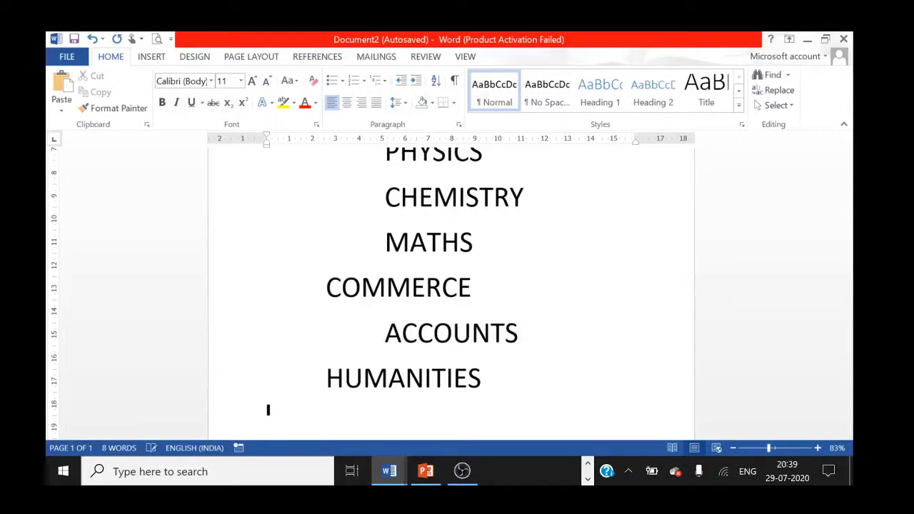
pyautogui.press('Return')
pyautogui.press('Tab')
pyautogui.press('Tab')
pyautogui.write('GEOGRA')
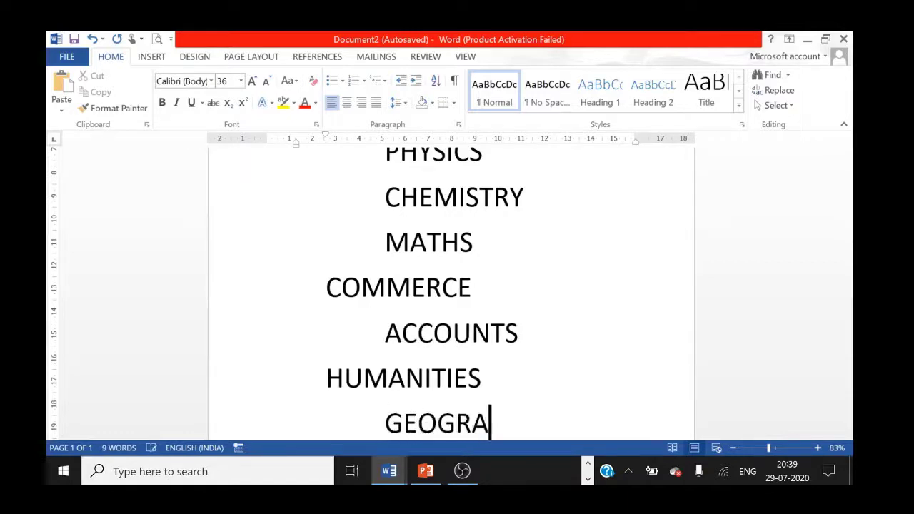
pyautogui.write('PHY')
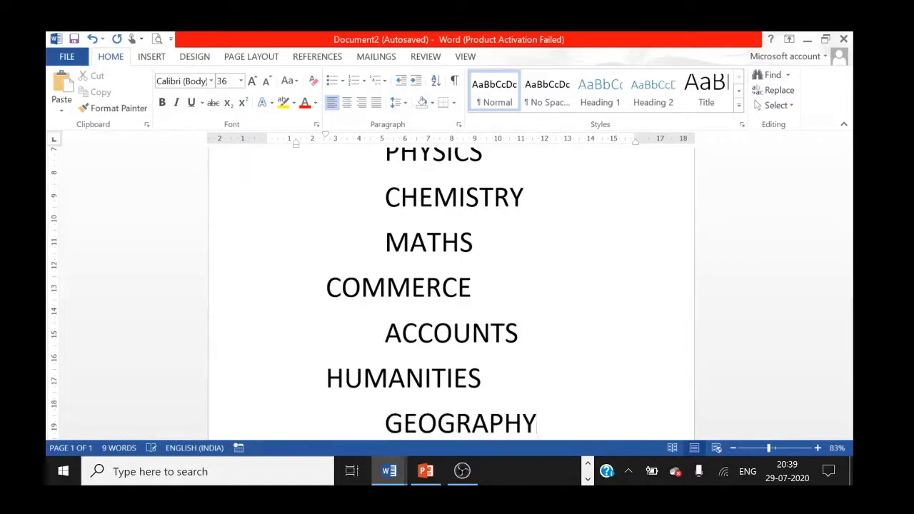
pyautogui.scroll(5, 850, 279)
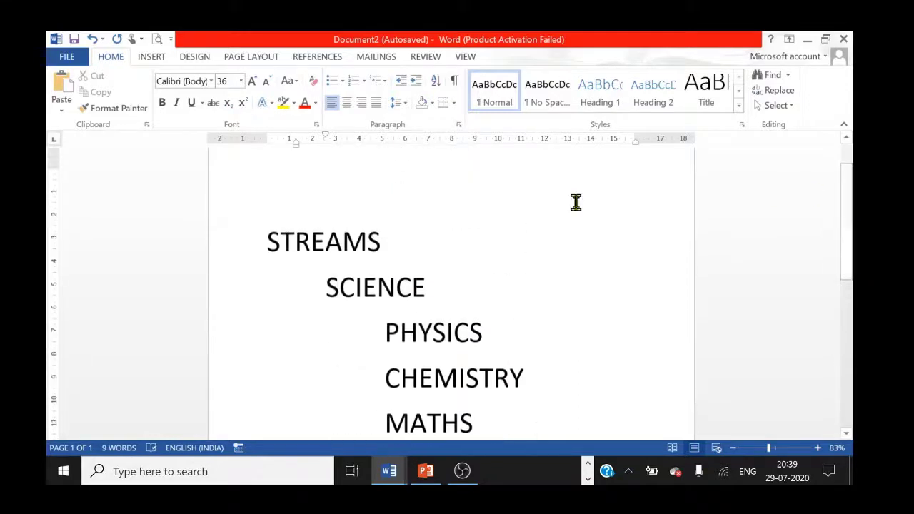
# - Select the whole outline and apply the multilevel list style with 1., i. and a. levels
pyautogui.click(261, 237)
pyautogui.scroll(-5, 446, 374)
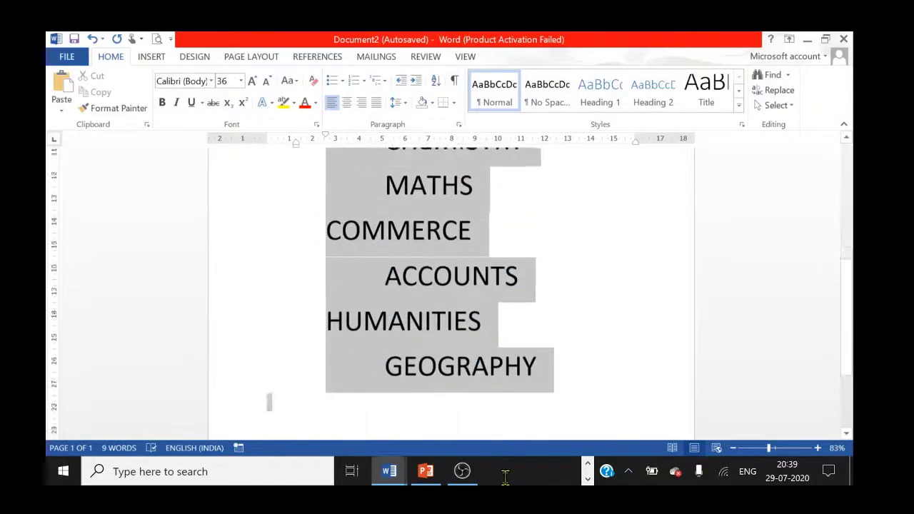
pyautogui.scroll(-3, 446, 374)
pyautogui.hotkey('ctrl', 'a')
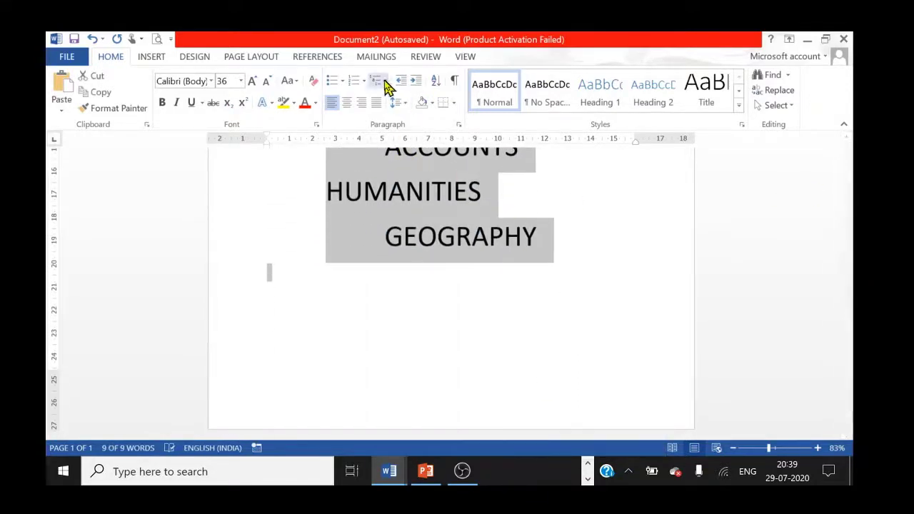
pyautogui.click(380, 83)
pyautogui.click(405, 153)
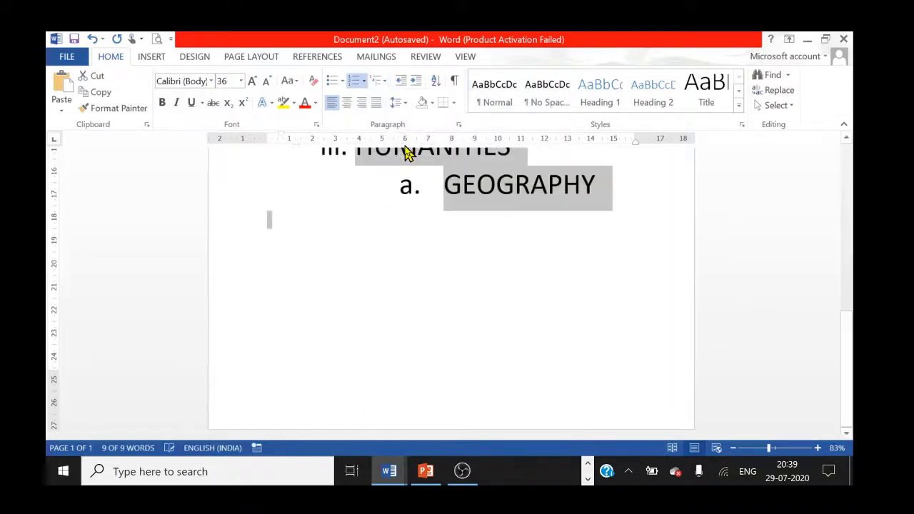
pyautogui.moveTo(847, 364); pyautogui.dragTo(847, 241)
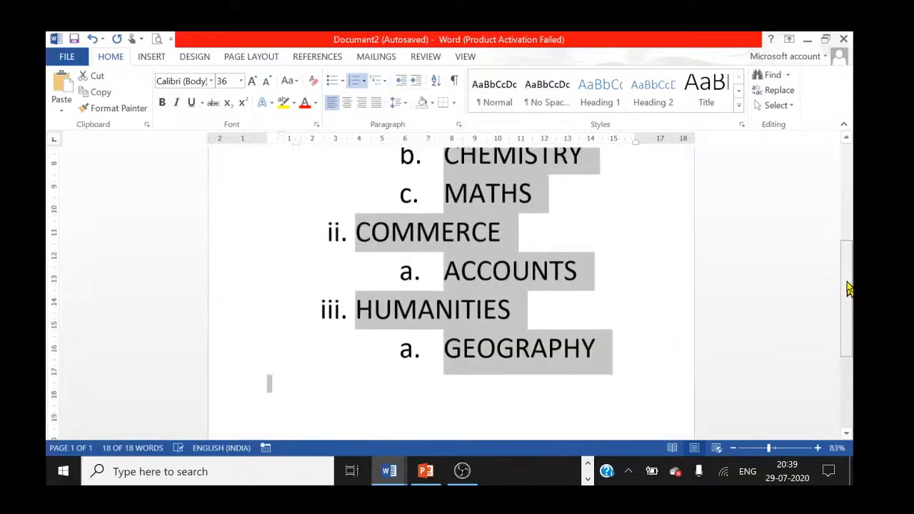
pyautogui.click(664, 266)
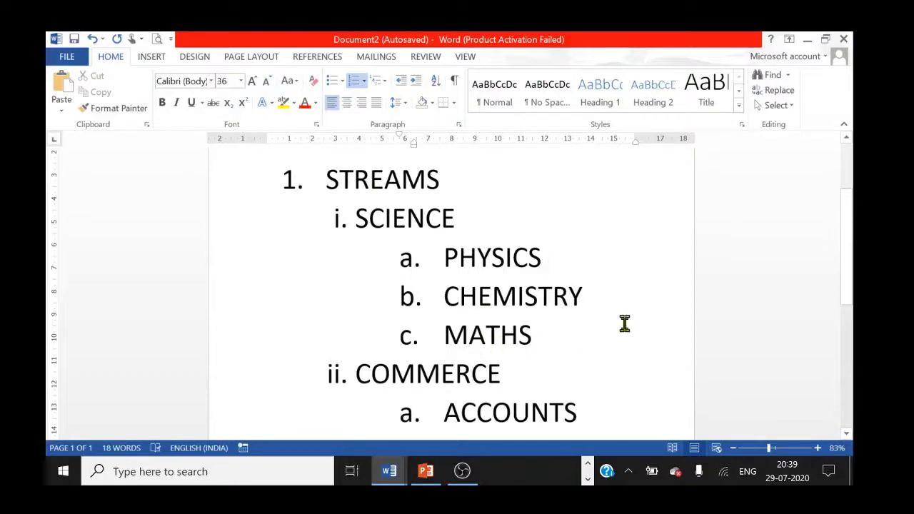
pyautogui.moveTo(848, 246); pyautogui.dragTo(850, 293)
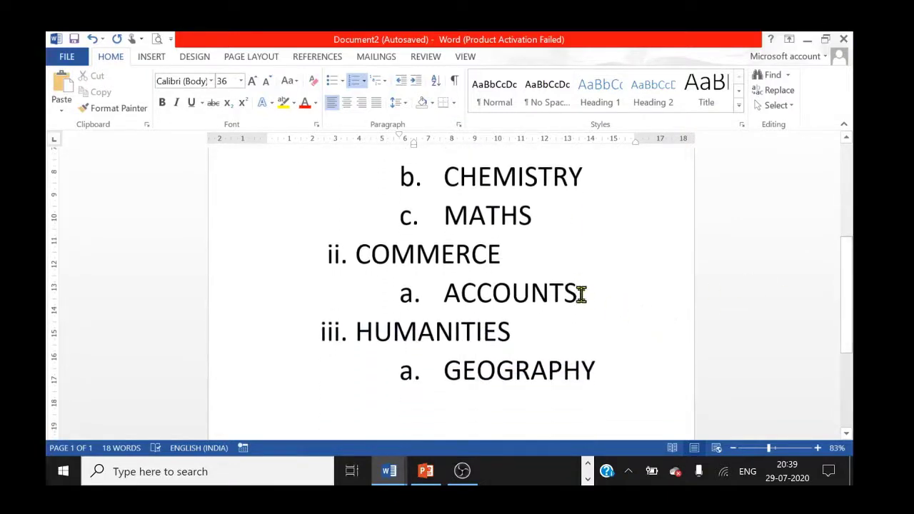
# - Insert B.STUDIES and ECONOMICS as items b and c after ACCOUNTS
pyautogui.click(581, 295)
pyautogui.press('Return')
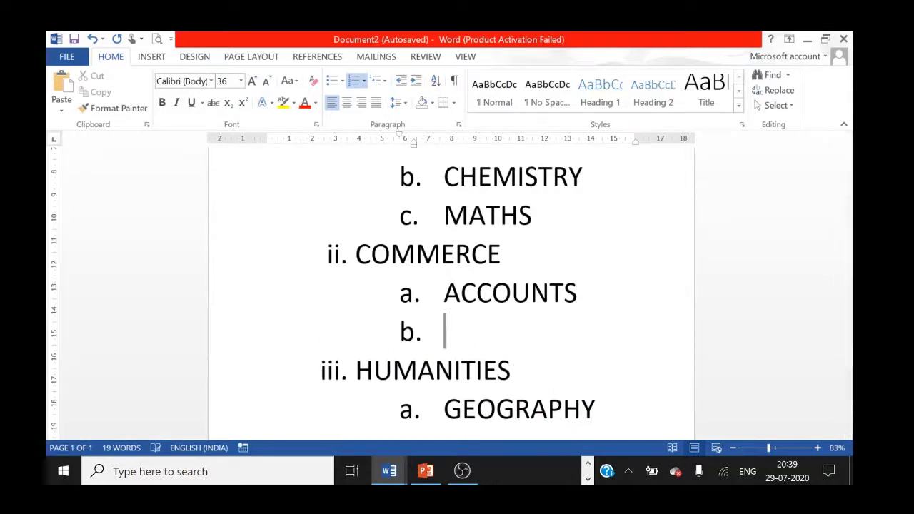
pyautogui.write('B')
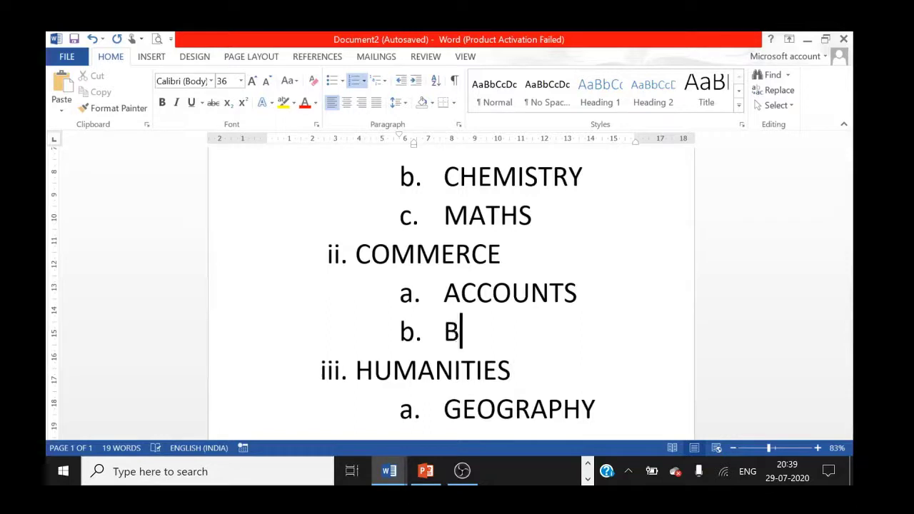
pyautogui.write('.STUDIES')
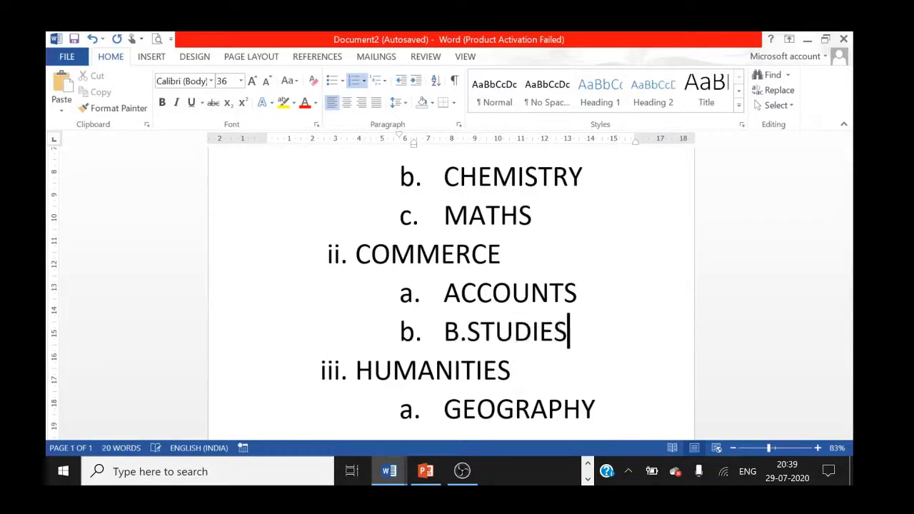
pyautogui.press('Return')
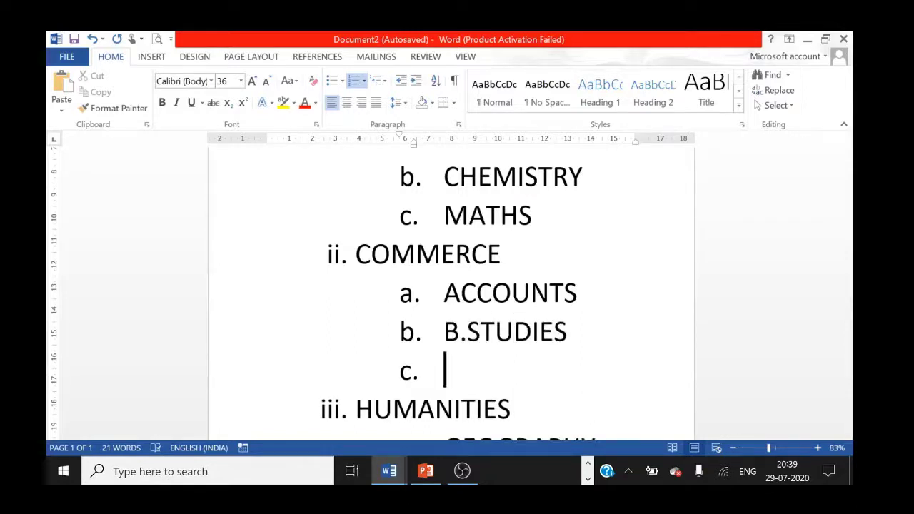
pyautogui.write('EC')
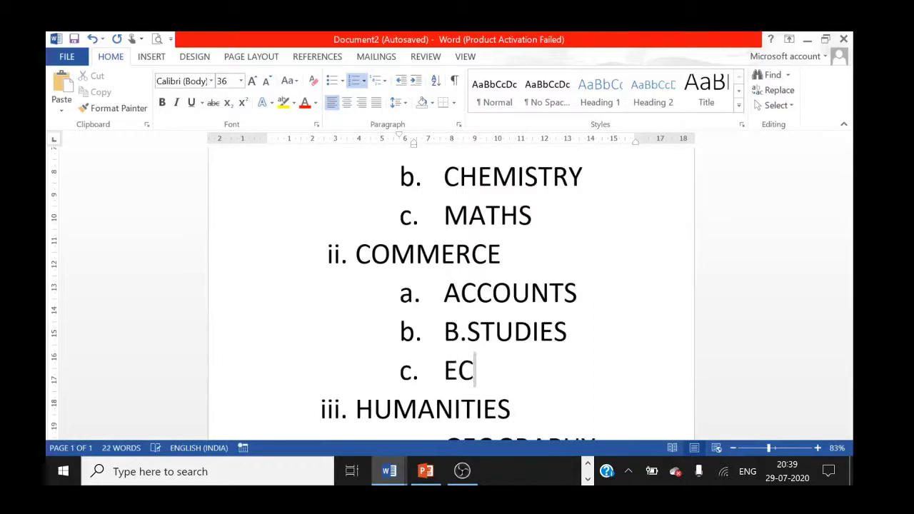
pyautogui.write('ONOMIC')
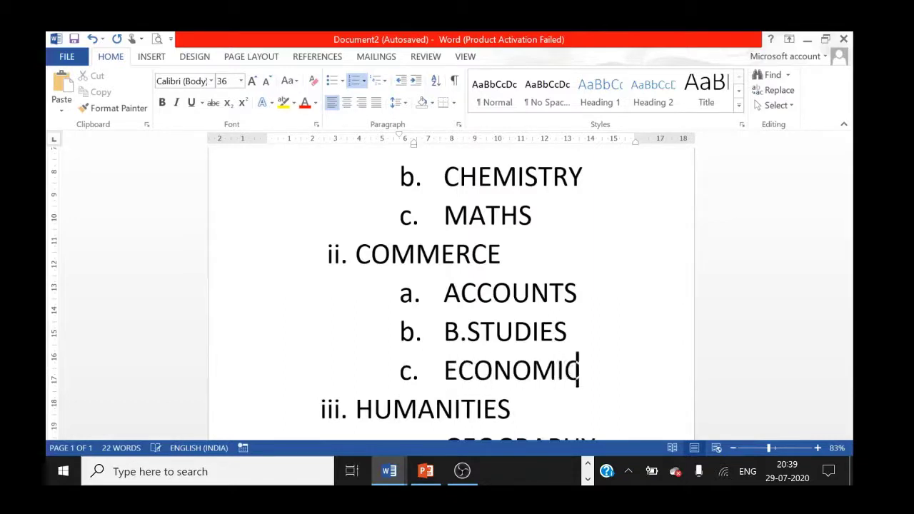
pyautogui.write('S')
pyautogui.scroll(-1, 683, 275)
pyautogui.scroll(-3, 683, 275)
pyautogui.click(611, 335)
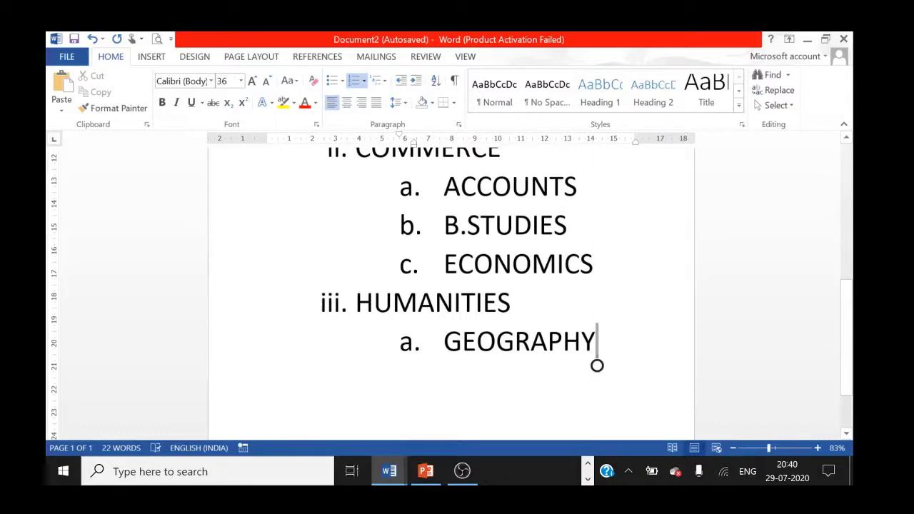
pyautogui.moveTo(846, 335)
pyautogui.mouseDown()
pyautogui.moveTo(847, 203)
pyautogui.moveTo(854, 220)
pyautogui.mouseUp()
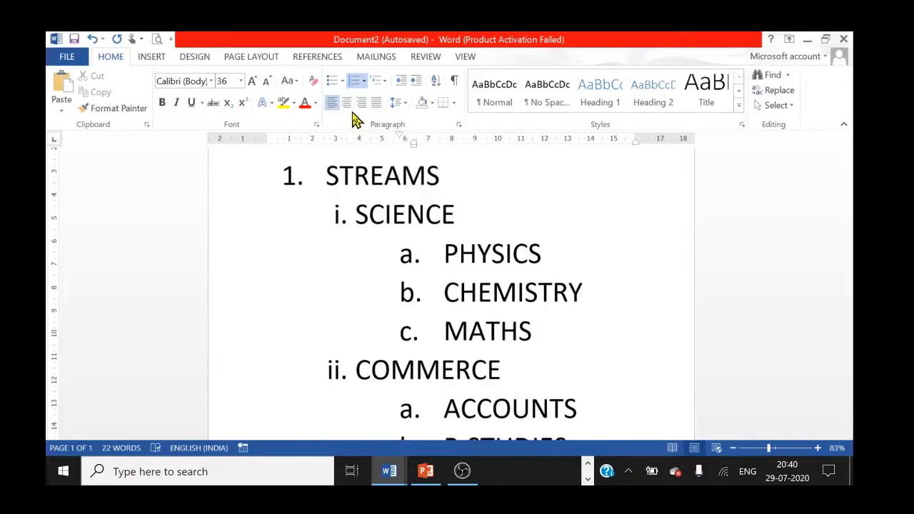
# - Select the outline from GEOGRAPHY up to STREAMS and delete it with its numbering
pyautogui.scroll(-1, 855, 255)
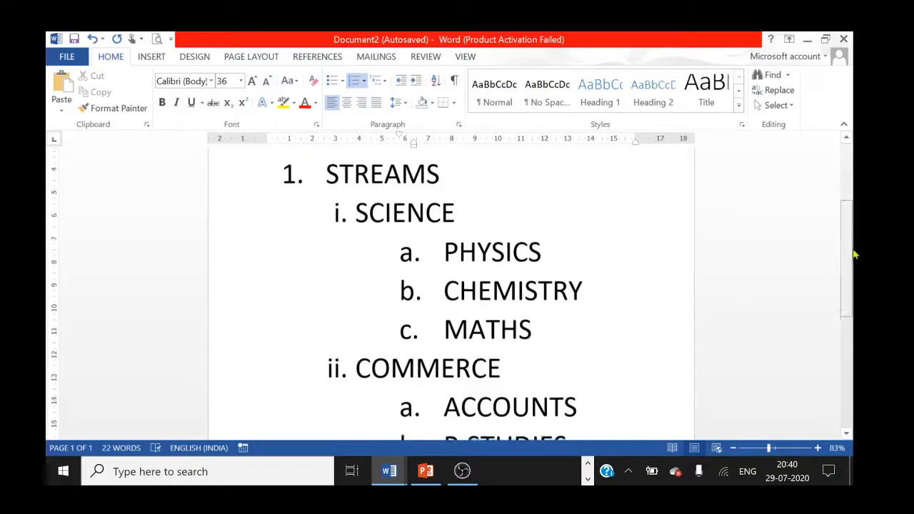
pyautogui.moveTo(854, 255); pyautogui.dragTo(854, 377)
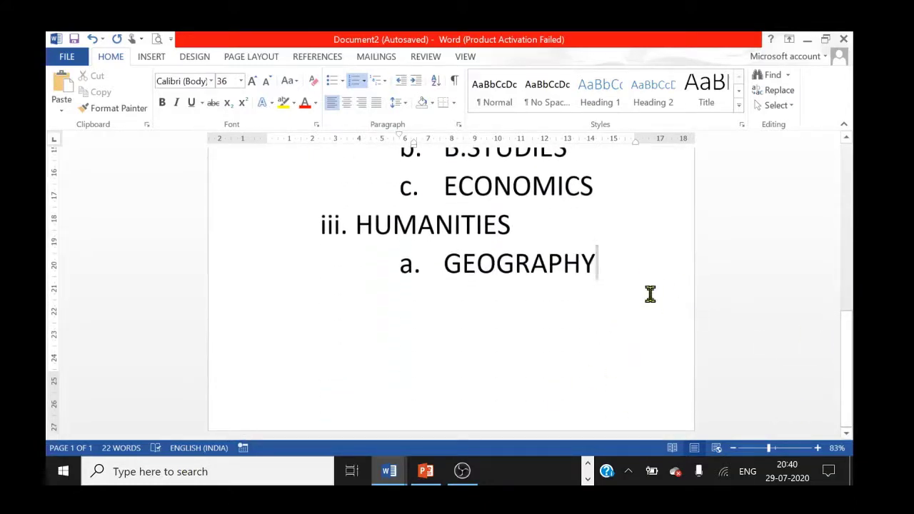
pyautogui.press('Return')
pyautogui.hotkey('shift', 'Tab')
pyautogui.moveTo(398, 299); pyautogui.dragTo(307, 93)
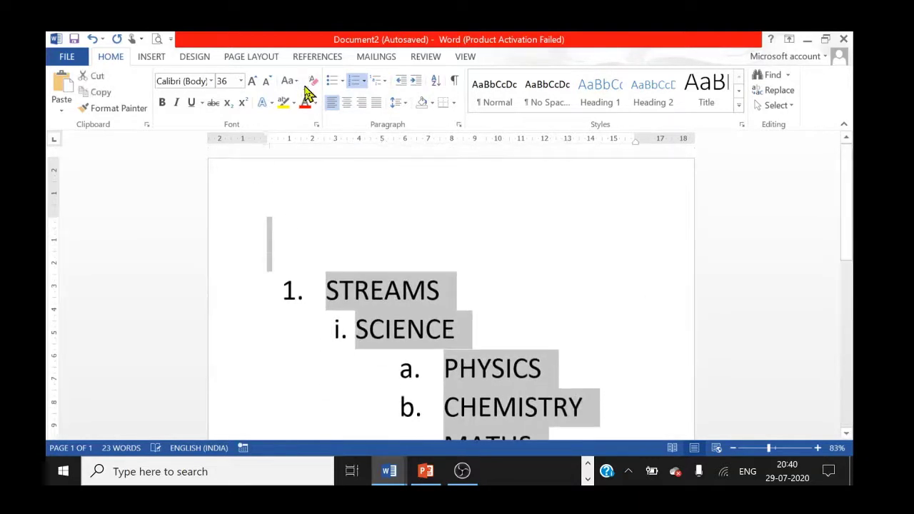
pyautogui.press('BackSpace')
pyautogui.press('BackSpace')
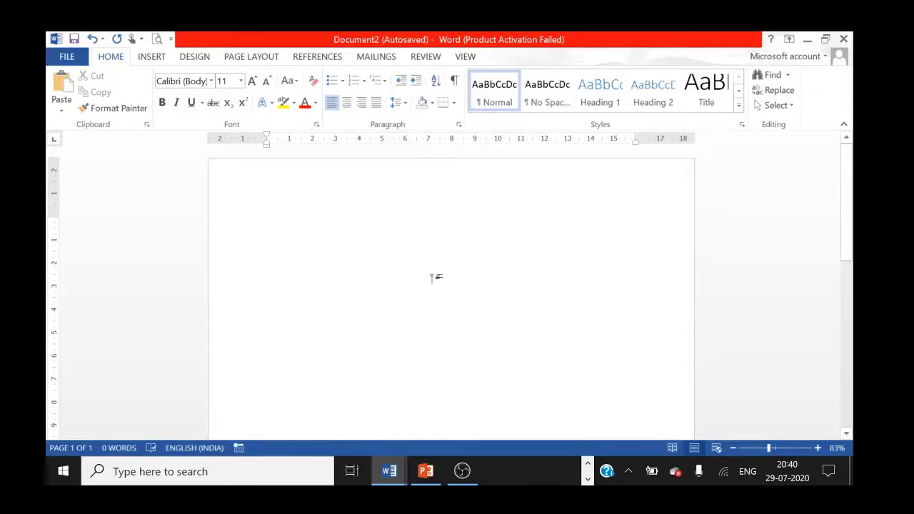
# - Type the uppercase MS Word paragraph, ending with APPLICATION WRITING ETC
pyautogui.write('MS WORD IS')
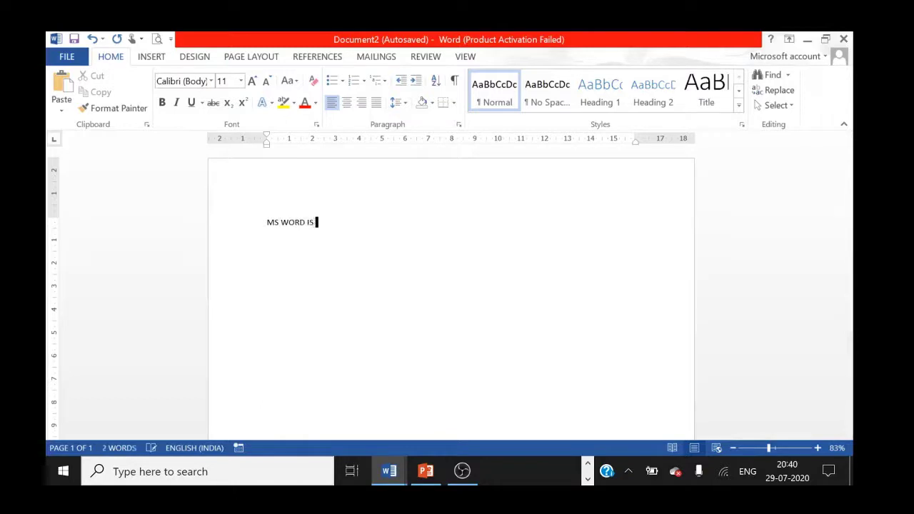
pyautogui.write('WONDERFUL ')
pyautogui.write('TOOL. WE CAN DO')
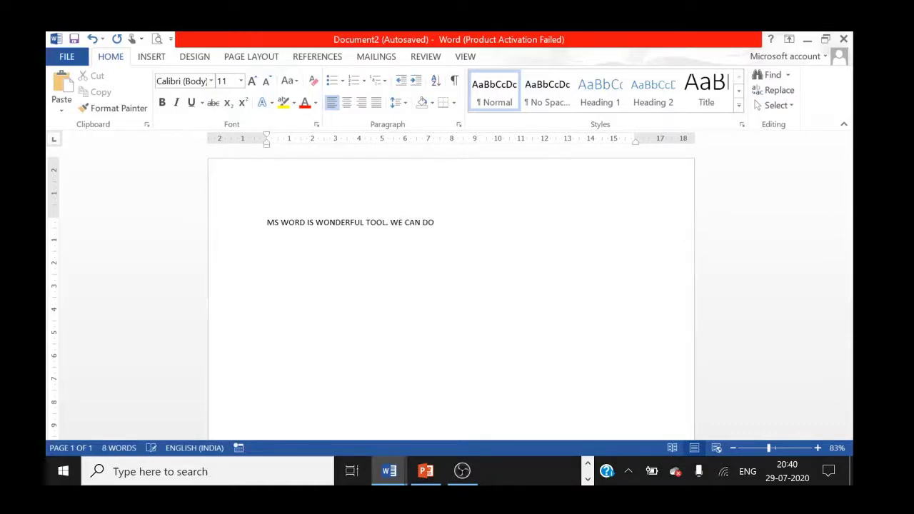
pyautogui.write(' MANY TH')
pyautogui.write('IN')
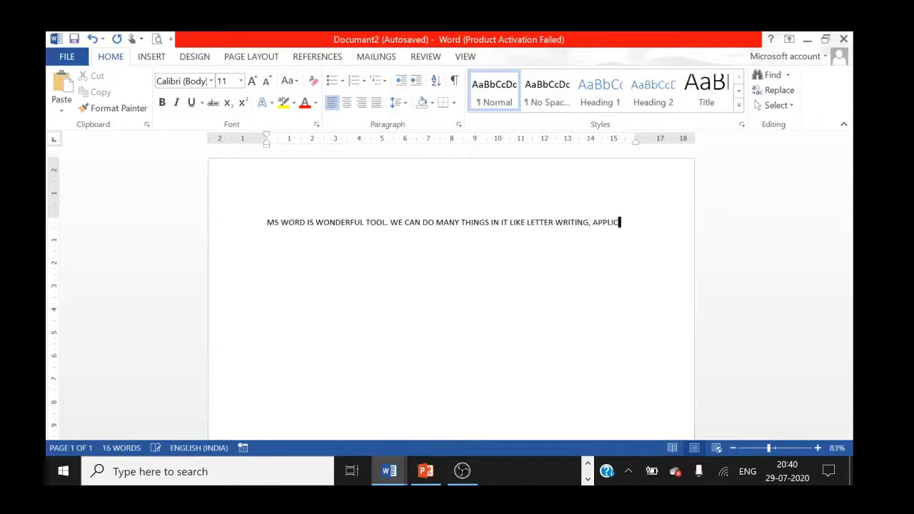
pyautogui.write('ON WRITING ETC.')
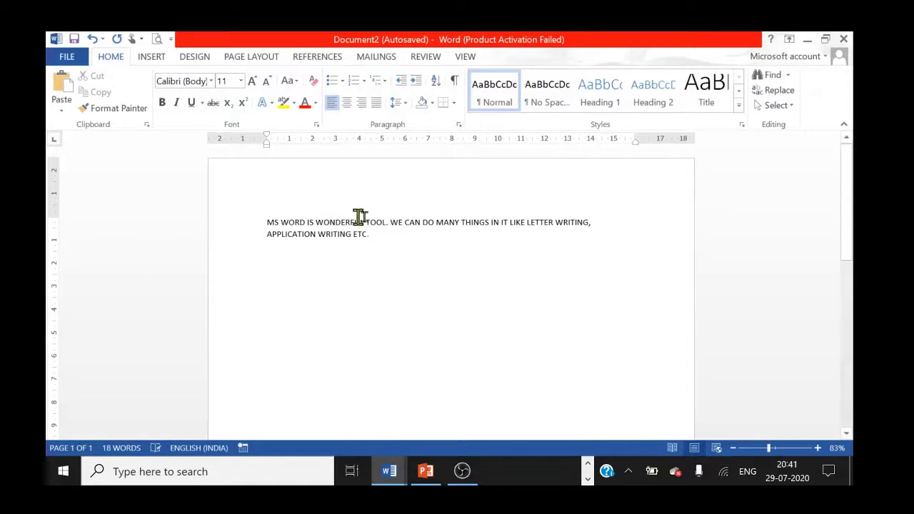
# - Convert the paragraph to Sentence case and grow it to 20 pt
pyautogui.moveTo(409, 241); pyautogui.dragTo(267, 225)
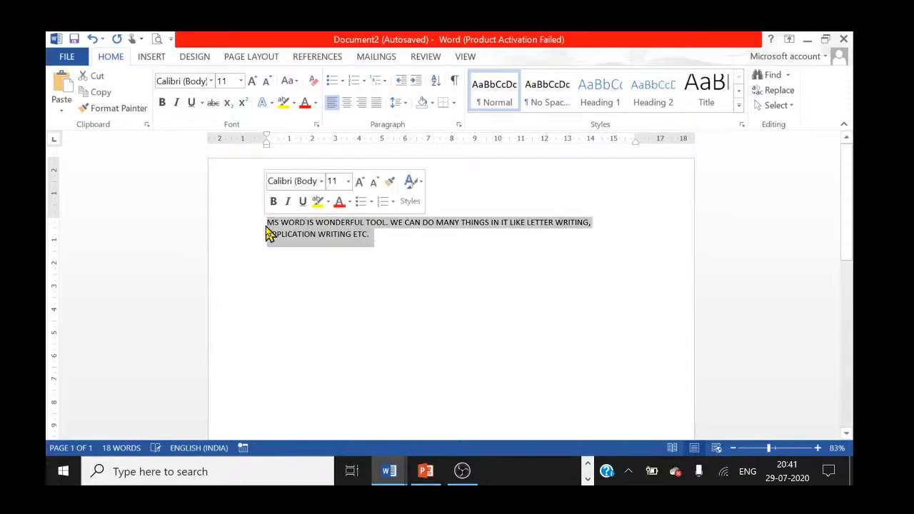
pyautogui.click(290, 82)
pyautogui.click(318, 98)
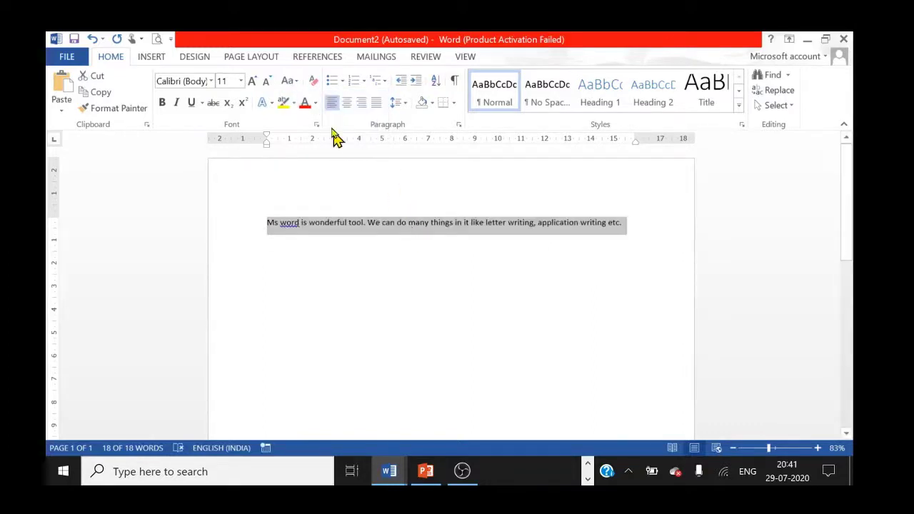
pyautogui.click(255, 84)
pyautogui.click(256, 83)
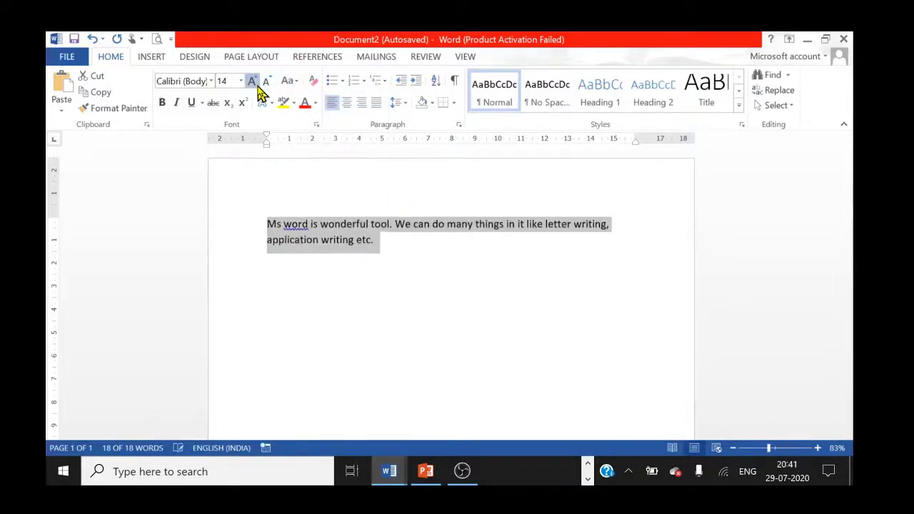
pyautogui.click(256, 84)
pyautogui.click(255, 84)
pyautogui.click(256, 83)
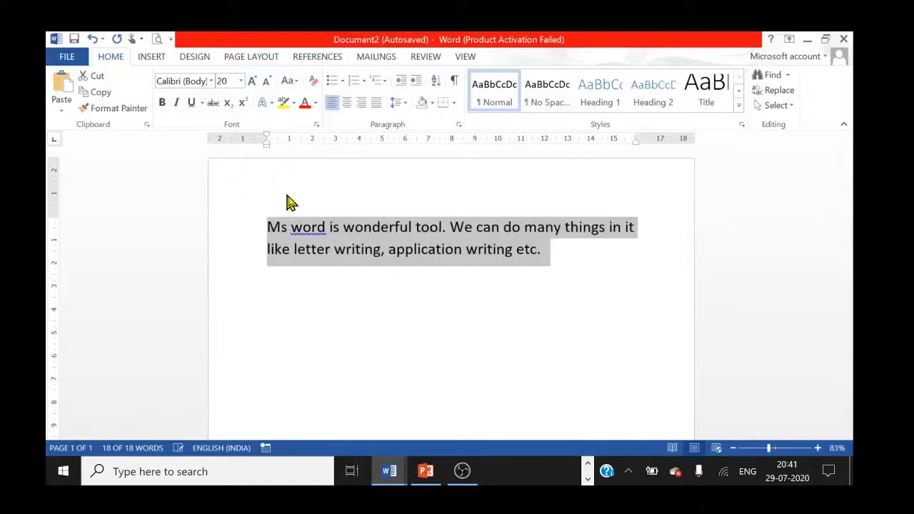
# - Adjust the opening 'Ms word' so it reads 'MS word', then reselect the paragraph
pyautogui.click(291, 235)
pyautogui.press('BackSpace')
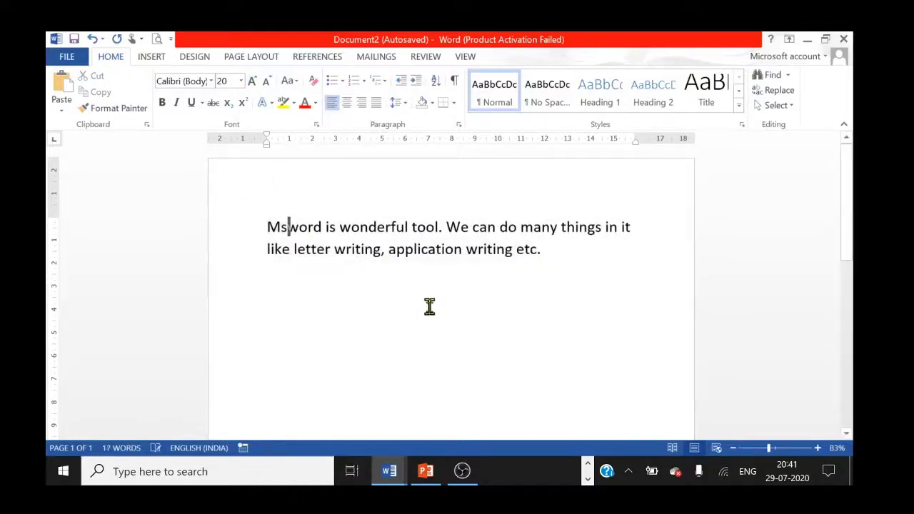
pyautogui.rightClick(293, 234)
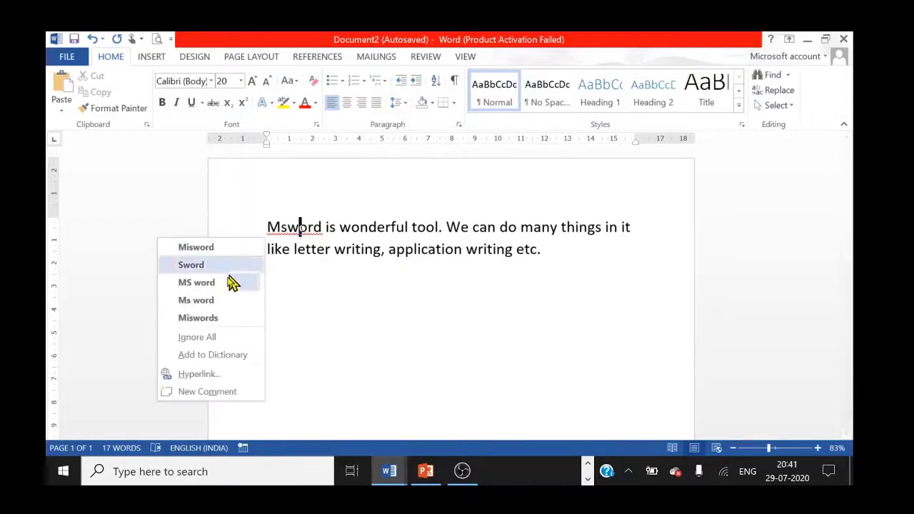
pyautogui.press('Escape')
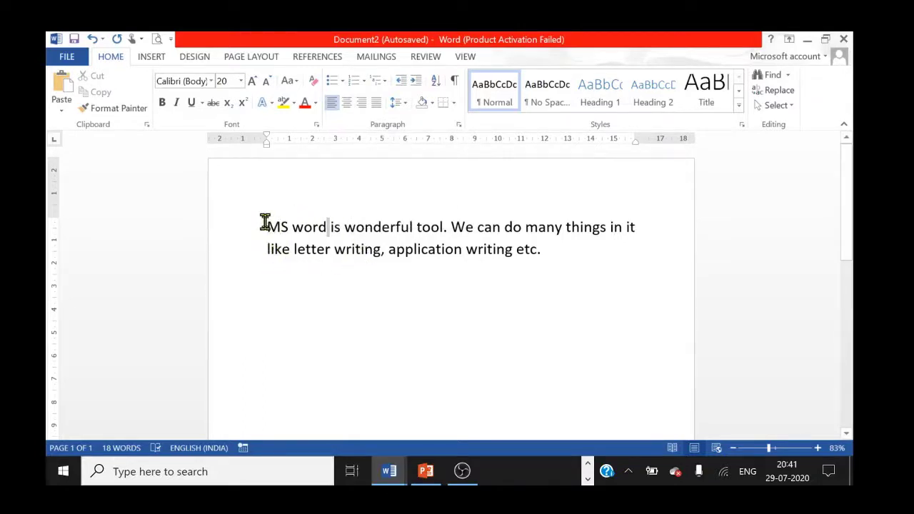
pyautogui.moveTo(263, 224); pyautogui.dragTo(586, 260)
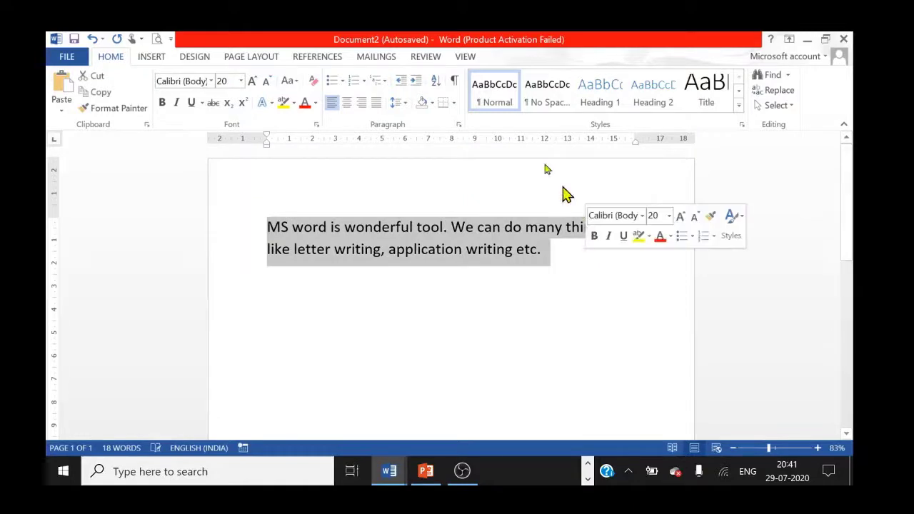
# - Centre the paragraph and add 'We can also do formatiing of image' after 'etc.'
pyautogui.click(348, 111)
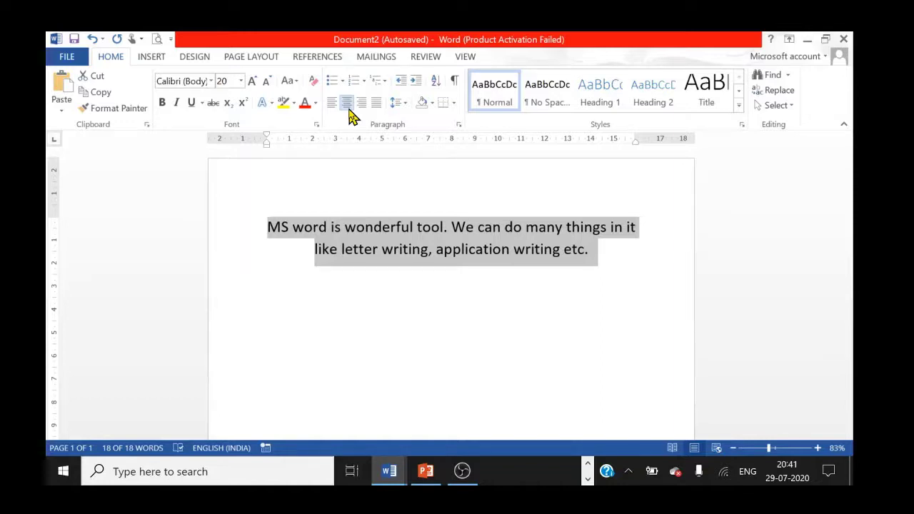
pyautogui.click(596, 253)
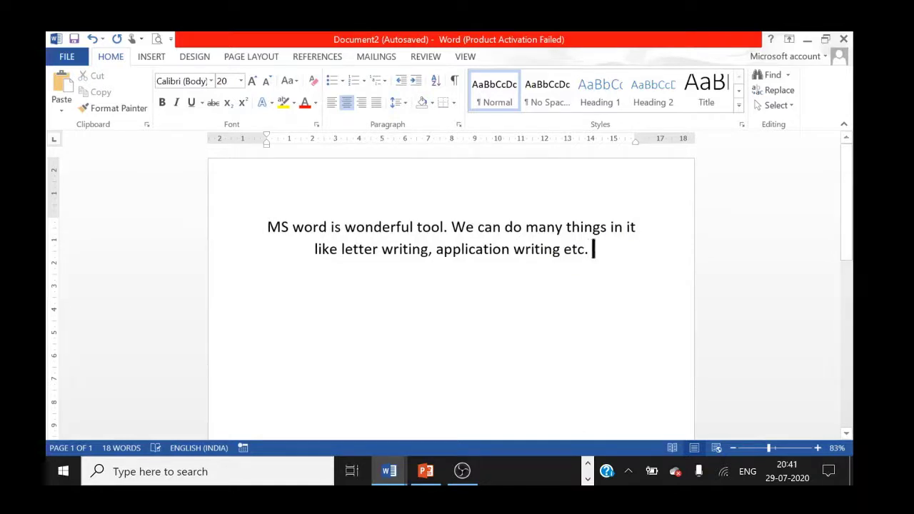
pyautogui.write('We ca')
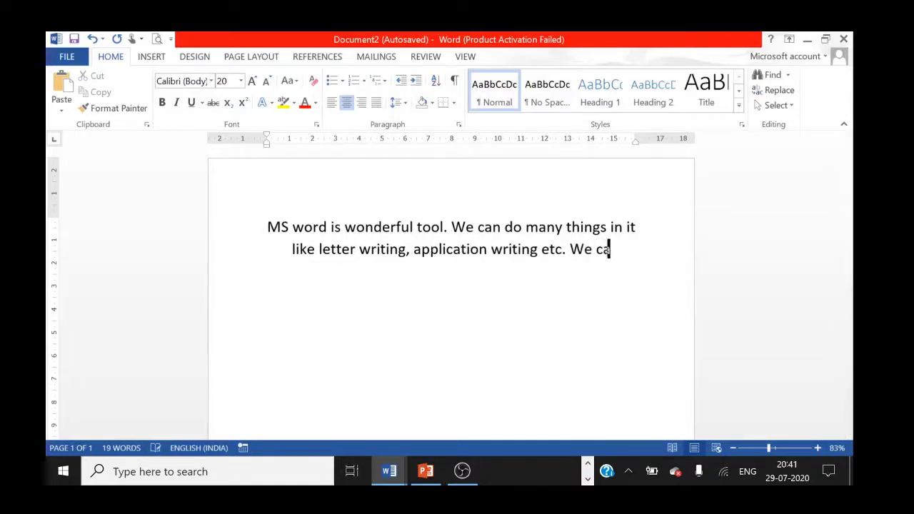
pyautogui.write('n also ')
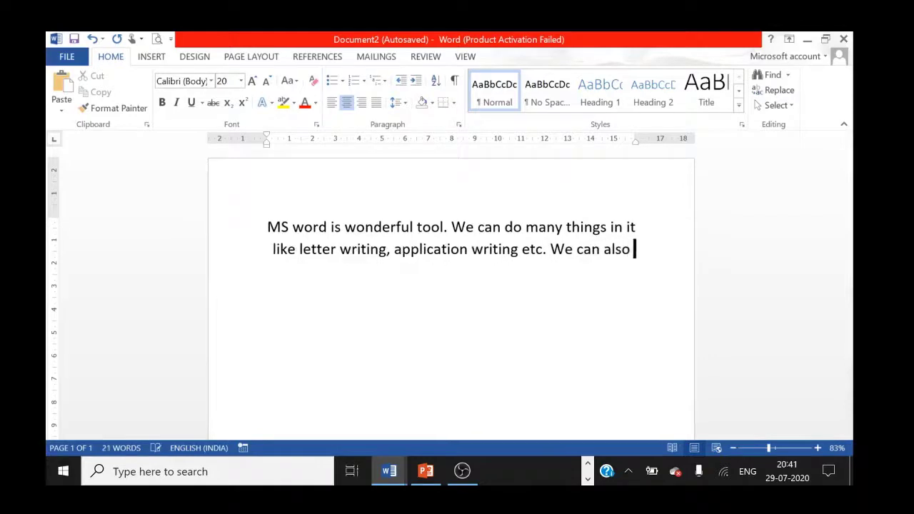
pyautogui.write('d')
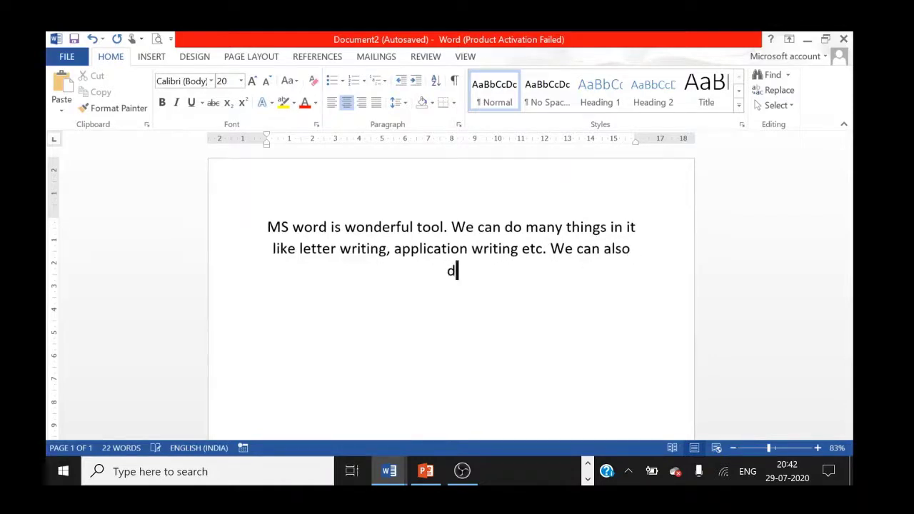
pyautogui.write('o ')
pyautogui.write('formatii')
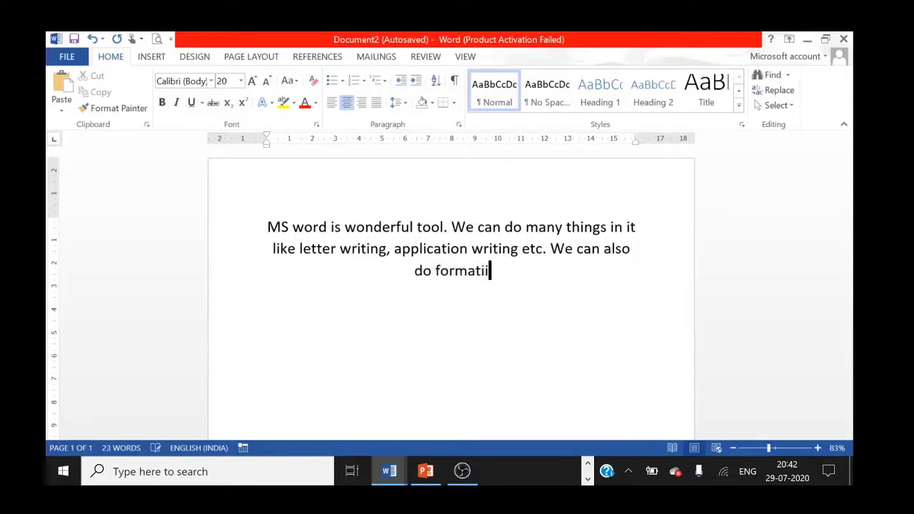
pyautogui.write('ng of')
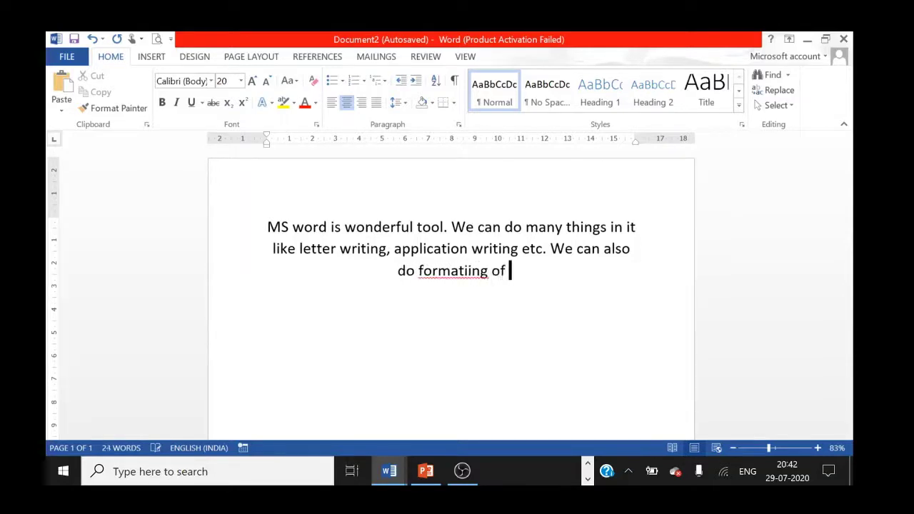
pyautogui.write(' image')
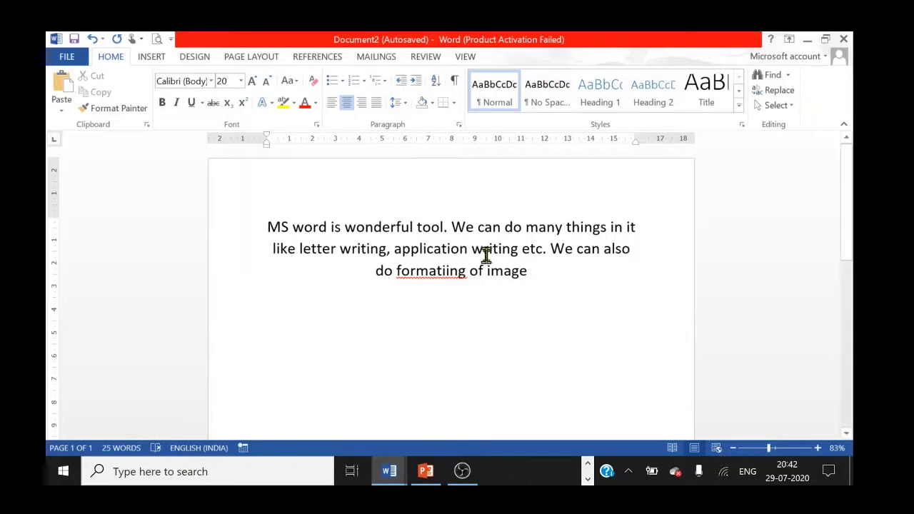
# - Correct the misspelling 'formatiing' to 'formatting' via spelling suggestions
pyautogui.rightClick(451, 276)
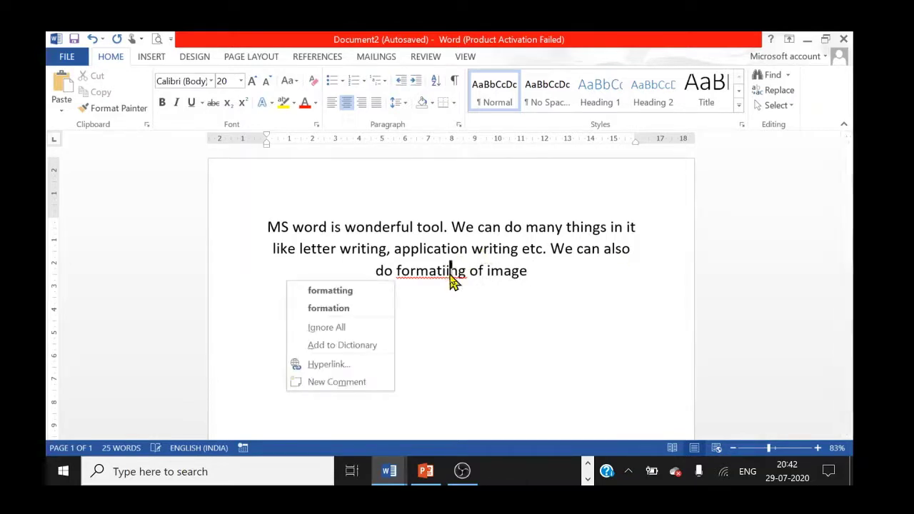
pyautogui.click(451, 323)
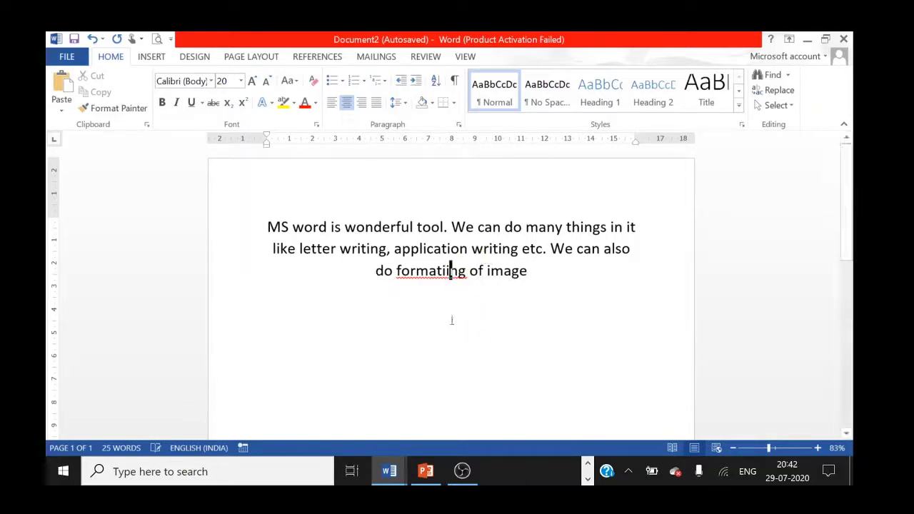
pyautogui.rightClick(429, 276)
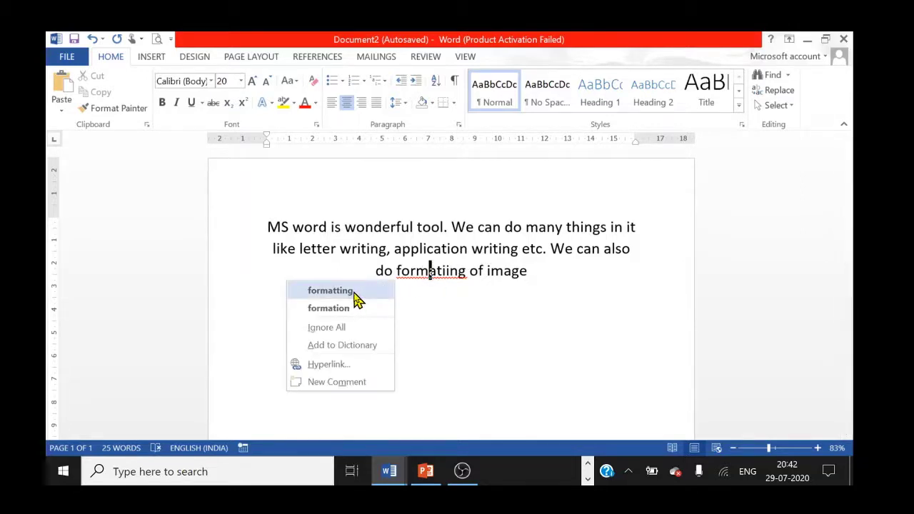
pyautogui.click(330, 290)
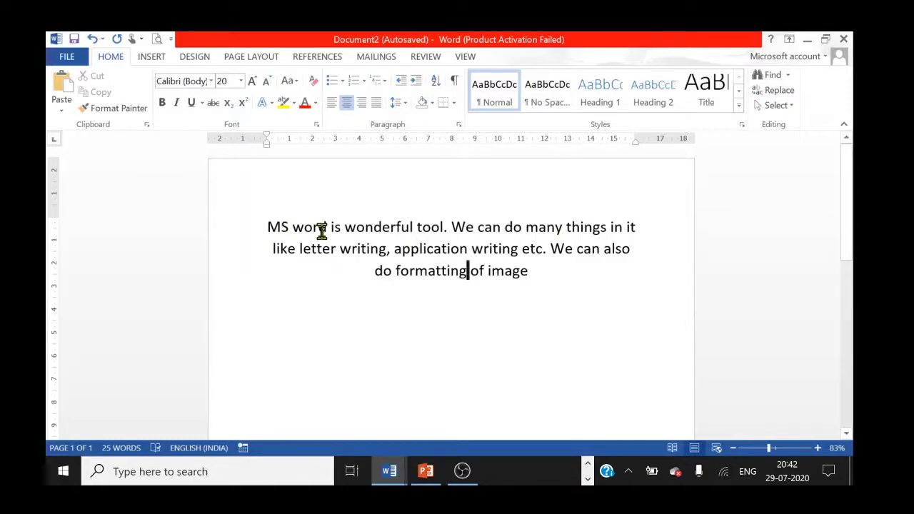
# - Right-align the three-line paragraph, then switch it to justified alignment
pyautogui.moveTo(262, 227); pyautogui.dragTo(543, 275)
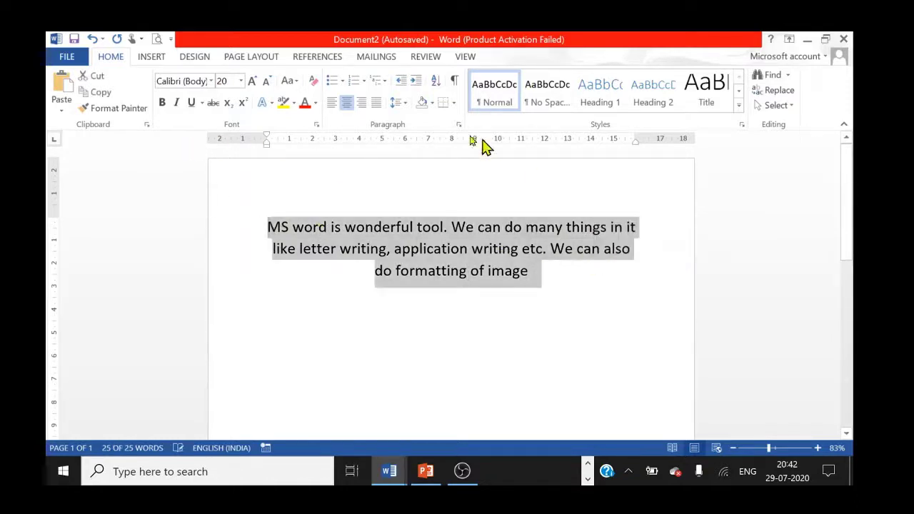
pyautogui.click(362, 111)
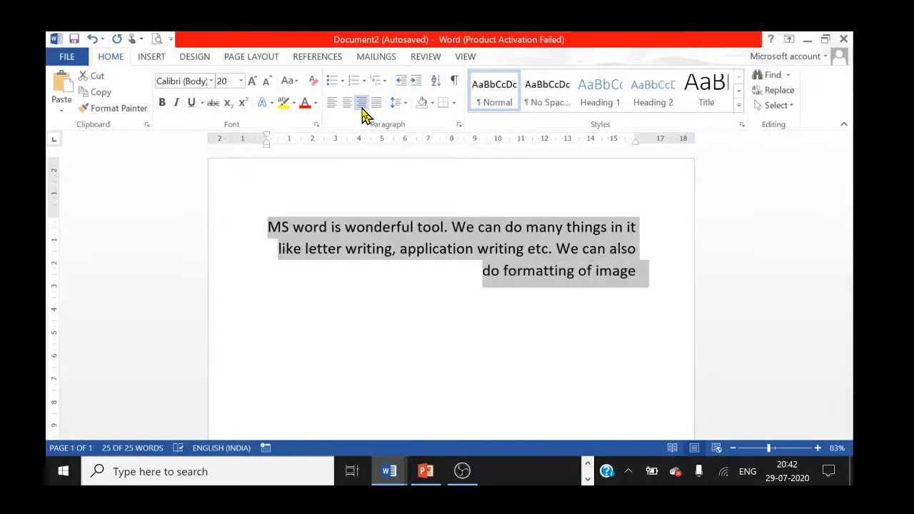
pyautogui.click(275, 250)
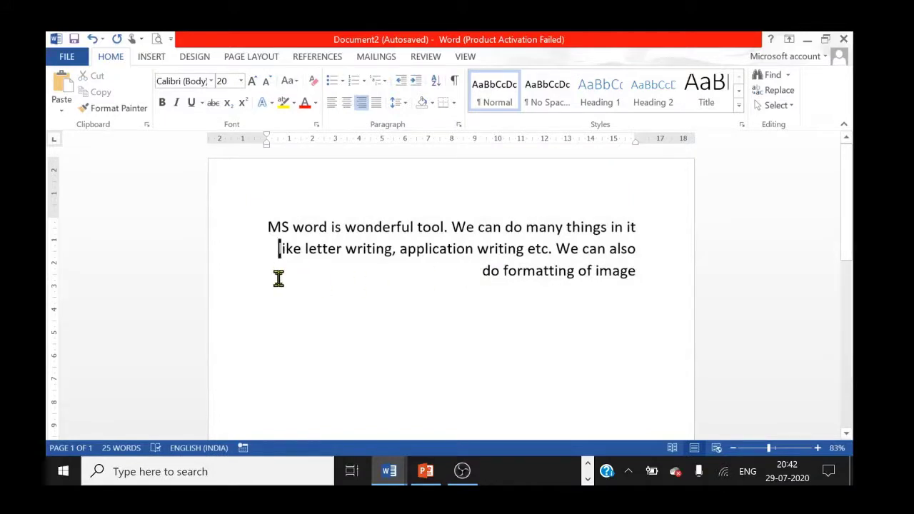
pyautogui.click(279, 249)
pyautogui.moveTo(268, 227); pyautogui.dragTo(650, 285)
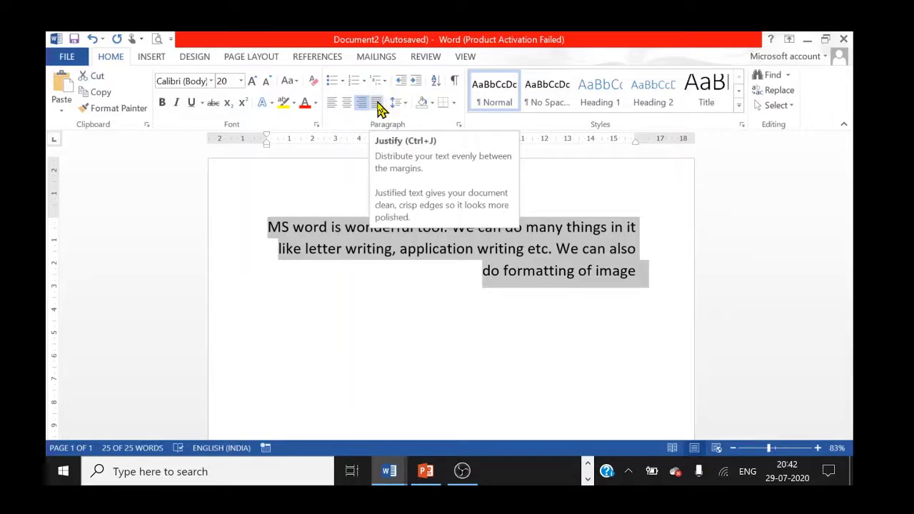
pyautogui.click(379, 108)
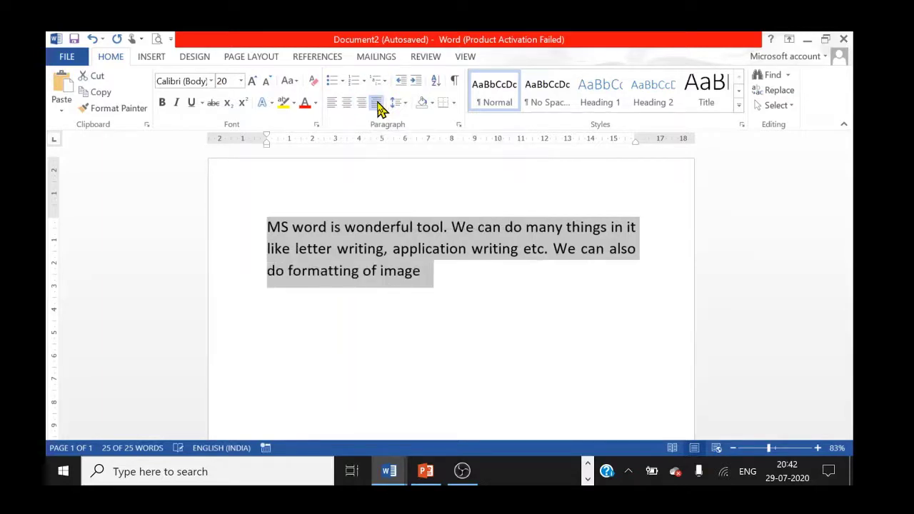
pyautogui.click(476, 285)
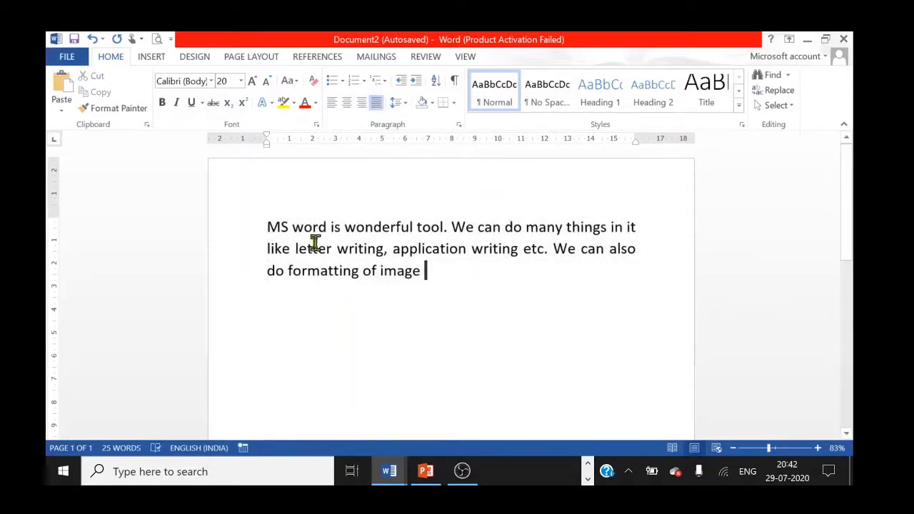
# - Left-align the paragraph briefly, check its line ends, then justify it again
pyautogui.moveTo(264, 226); pyautogui.dragTo(268, 288)
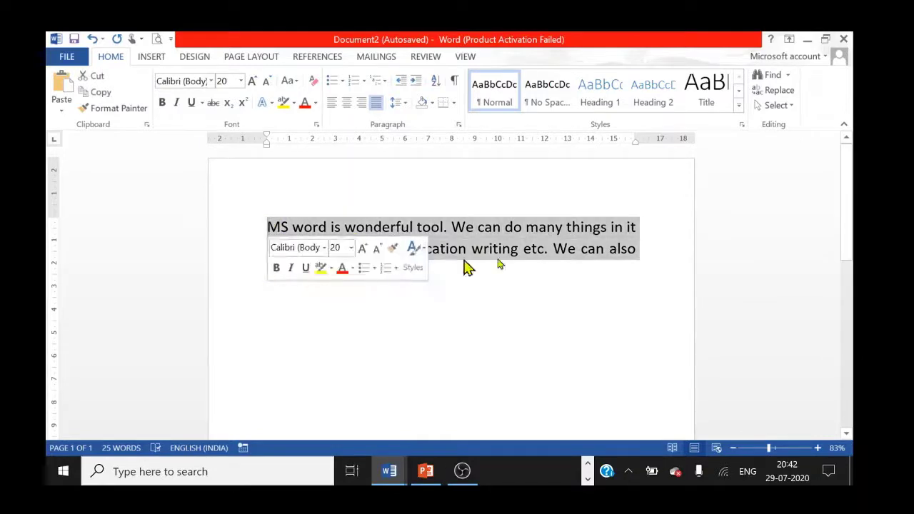
pyautogui.click(639, 239)
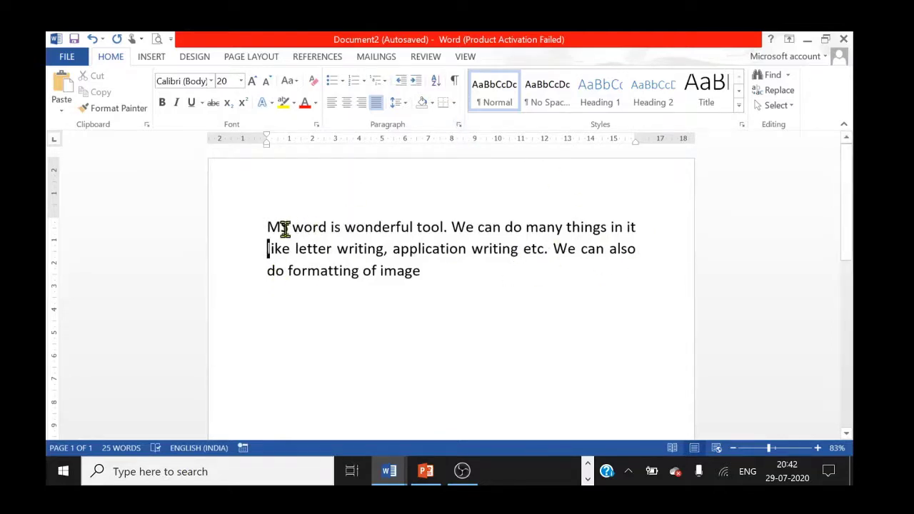
pyautogui.moveTo(266, 227); pyautogui.dragTo(435, 273)
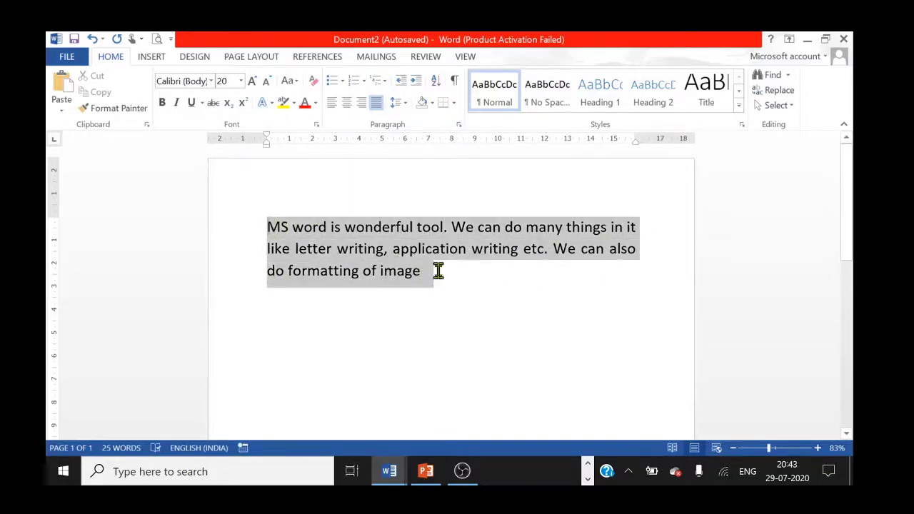
pyautogui.click(331, 106)
pyautogui.click(612, 351)
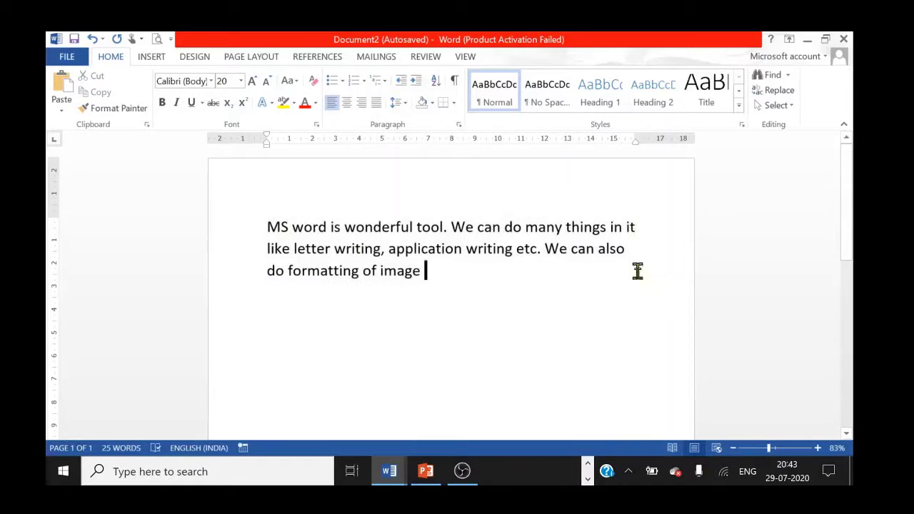
pyautogui.click(635, 227)
pyautogui.click(626, 249)
pyautogui.moveTo(266, 227); pyautogui.dragTo(443, 279)
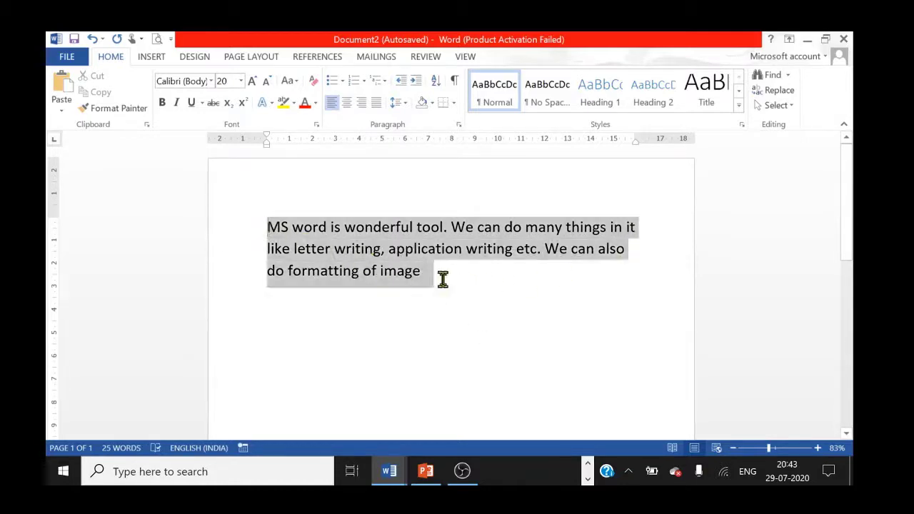
pyautogui.click(376, 104)
pyautogui.click(541, 366)
pyautogui.write('.')
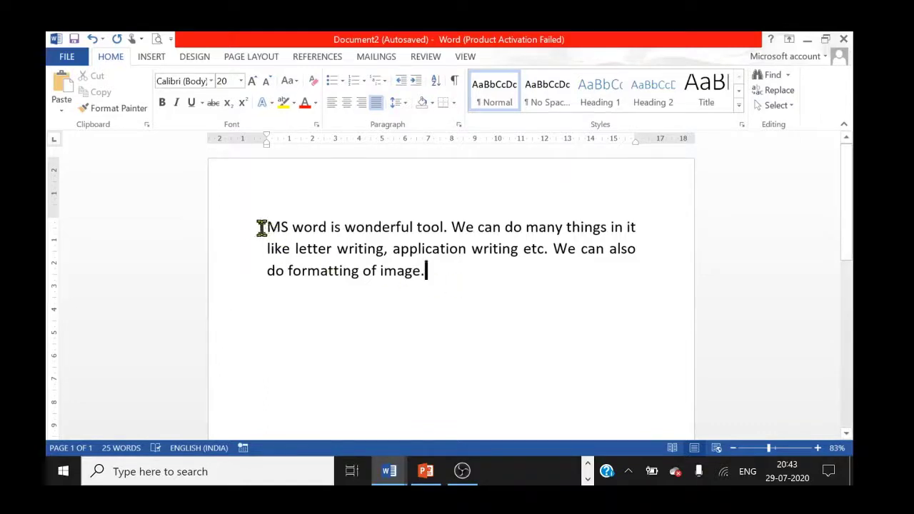
# - Add an empty line after 'image.' and give the paragraph 1.15 line spacing
pyautogui.click(428, 271)
pyautogui.press('Return')
pyautogui.moveTo(266, 227)
pyautogui.mouseDown()
pyautogui.moveTo(348, 263)
pyautogui.moveTo(450, 290)
pyautogui.mouseUp()
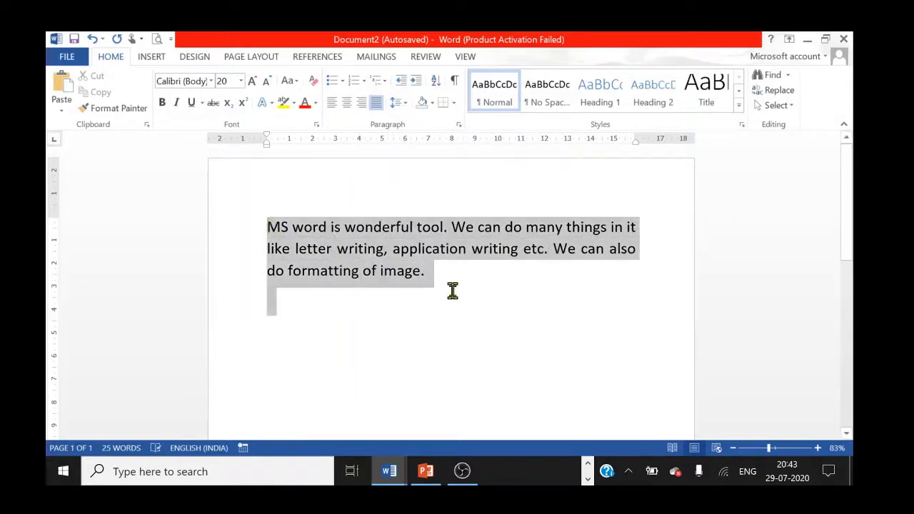
pyautogui.click(407, 107)
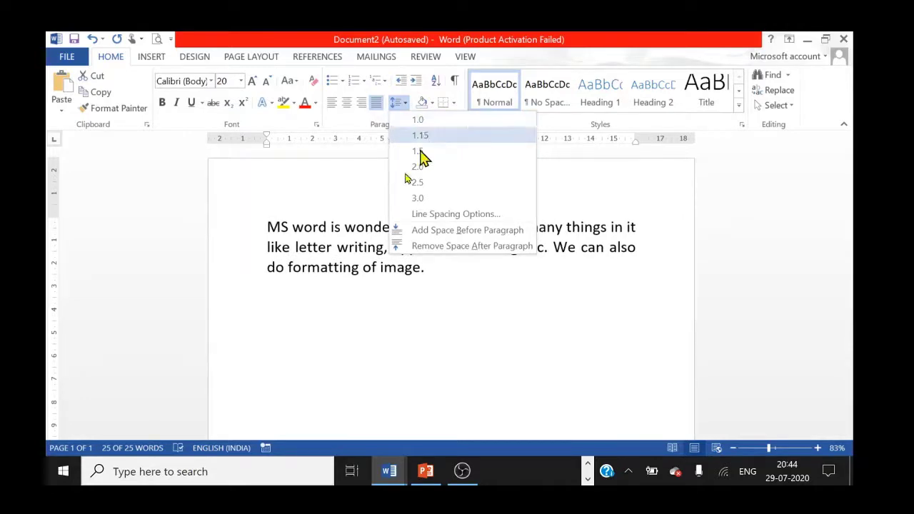
pyautogui.click(421, 136)
pyautogui.click(267, 227)
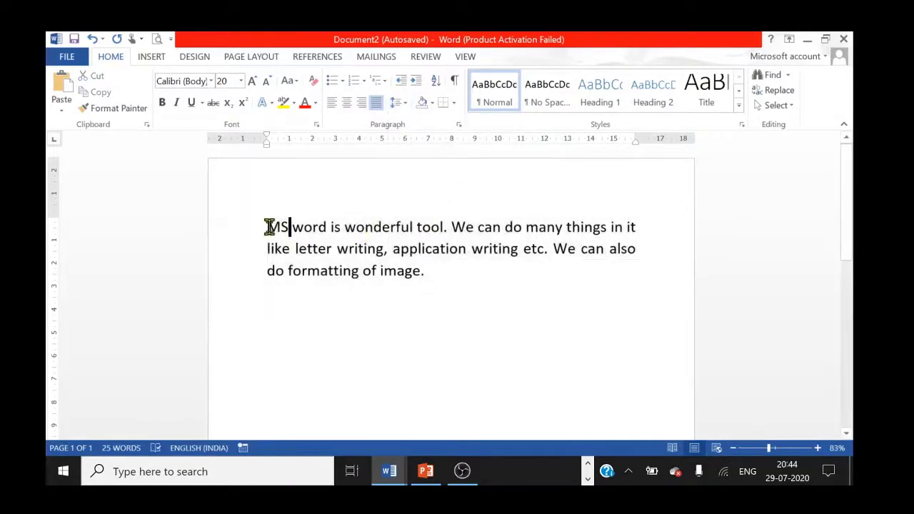
# - Change the paragraph's line spacing to 2.0
pyautogui.moveTo(267, 227); pyautogui.dragTo(287, 229)
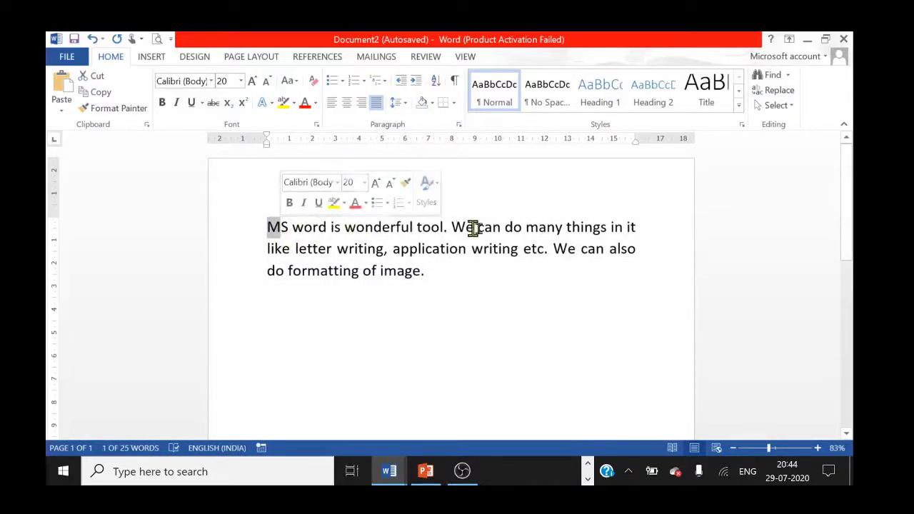
pyautogui.click(404, 105)
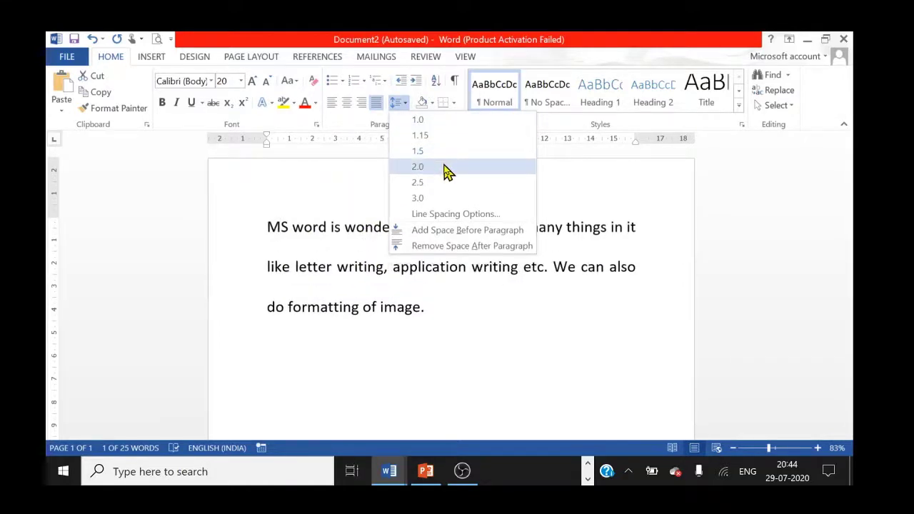
pyautogui.click(443, 168)
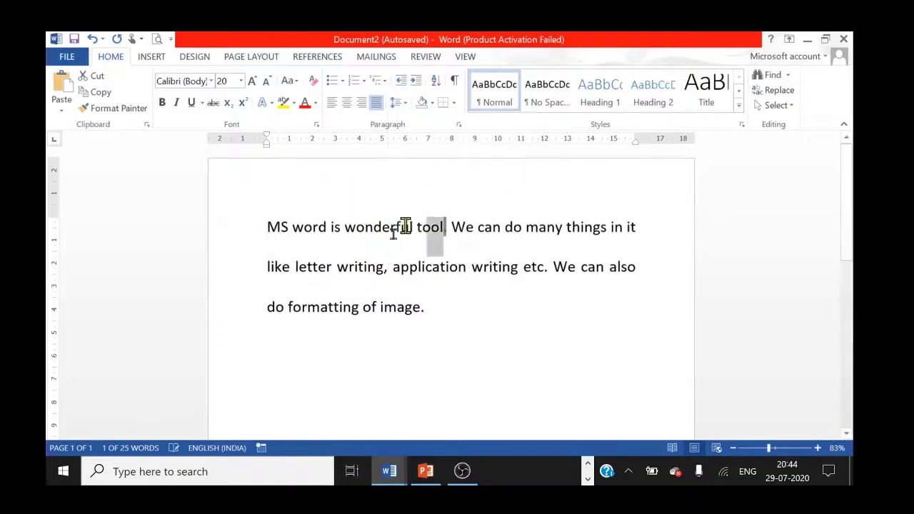
pyautogui.moveTo(446, 228); pyautogui.dragTo(452, 335)
pyautogui.click(451, 334)
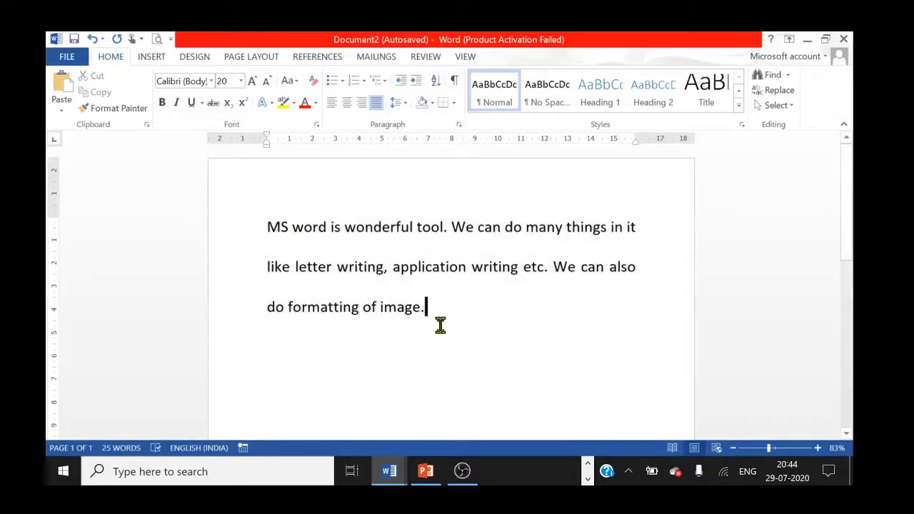
pyautogui.click(405, 103)
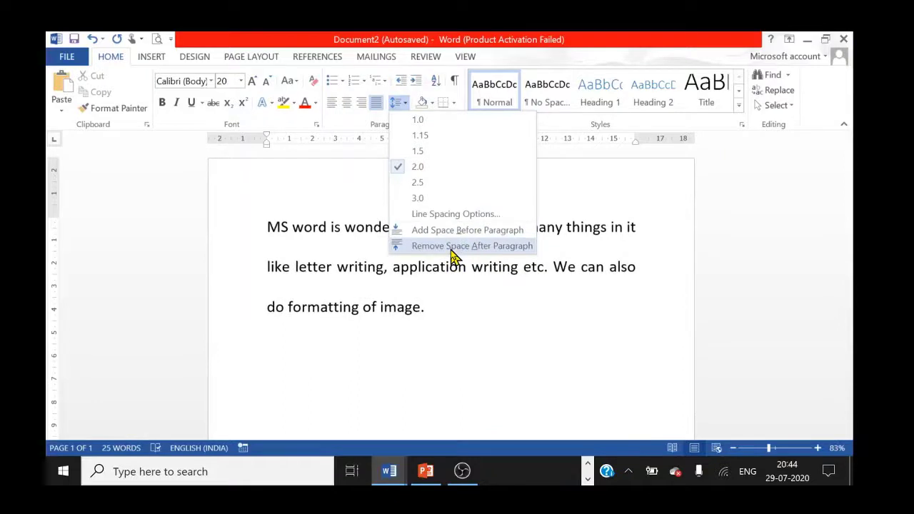
pyautogui.click(451, 247)
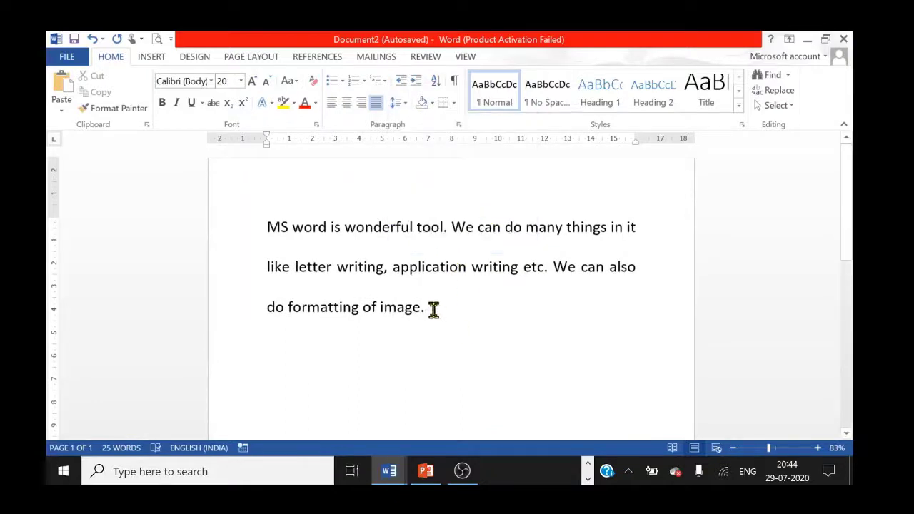
# - Copy the paragraph and paste a duplicate on the empty line below it
pyautogui.moveTo(427, 307); pyautogui.dragTo(268, 229)
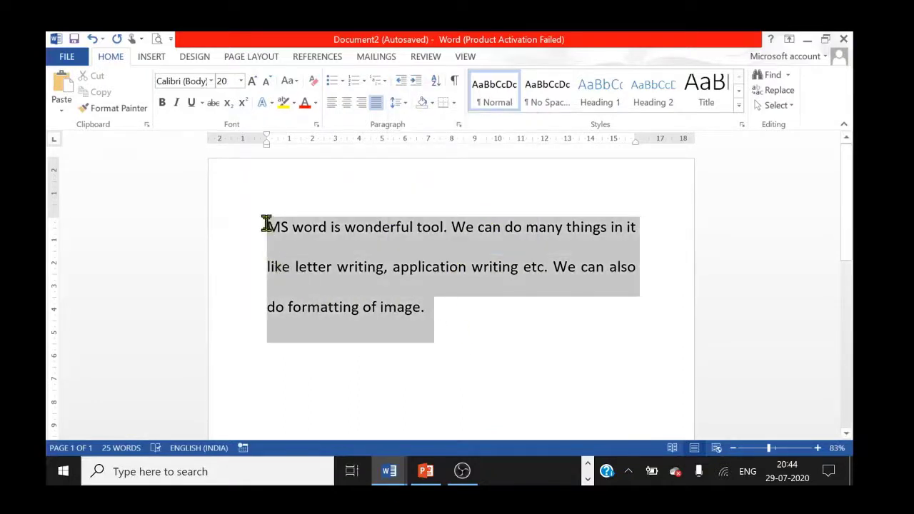
pyautogui.hotkey('ctrl', 'c')
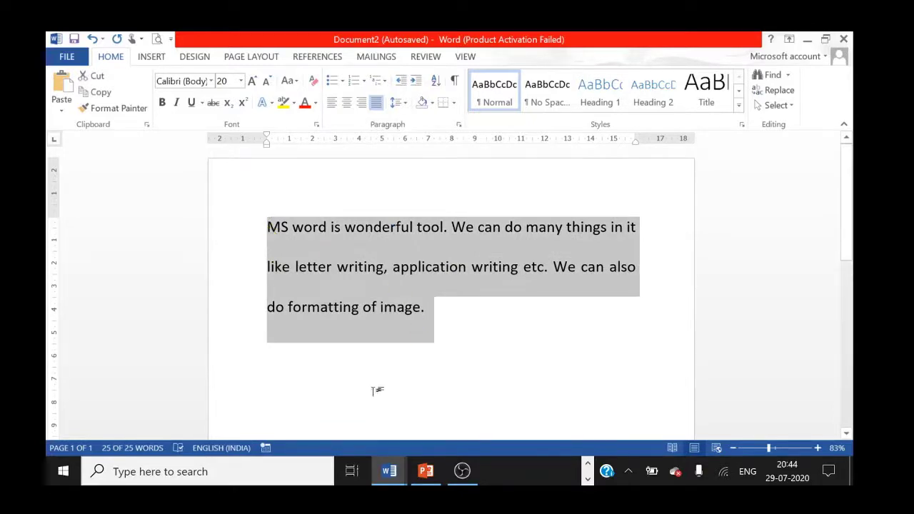
pyautogui.click(373, 391)
pyautogui.hotkey('ctrl', 'v')
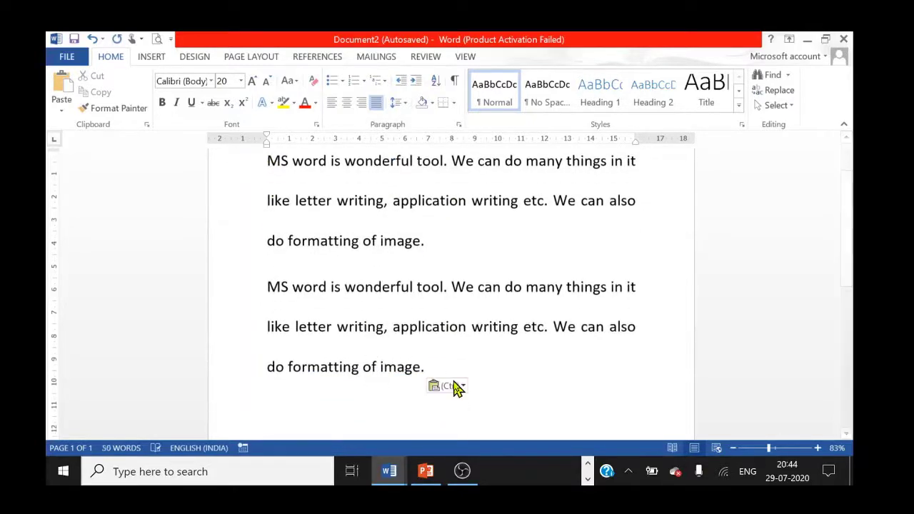
pyautogui.click(490, 326)
# - Set both paragraphs to single 1.0 line spacing and reselect them
pyautogui.moveTo(425, 367); pyautogui.dragTo(221, 172)
pyautogui.click(405, 106)
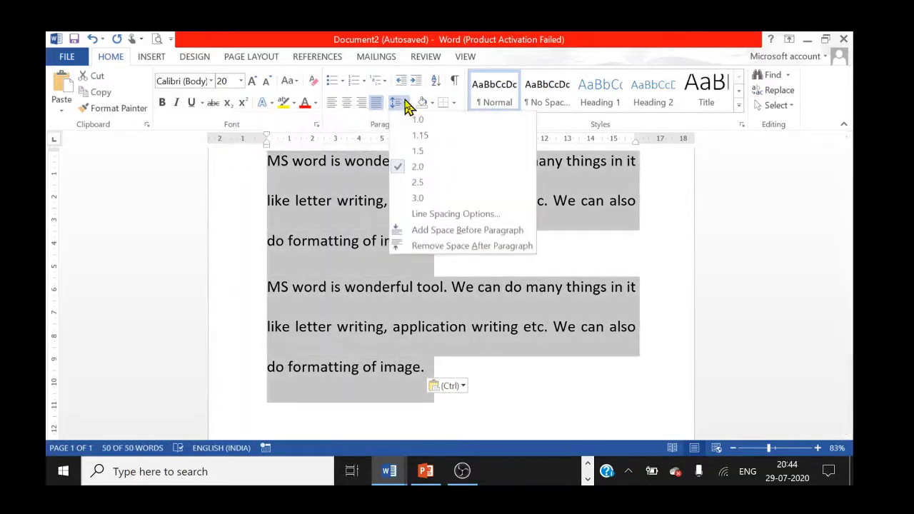
pyautogui.click(420, 126)
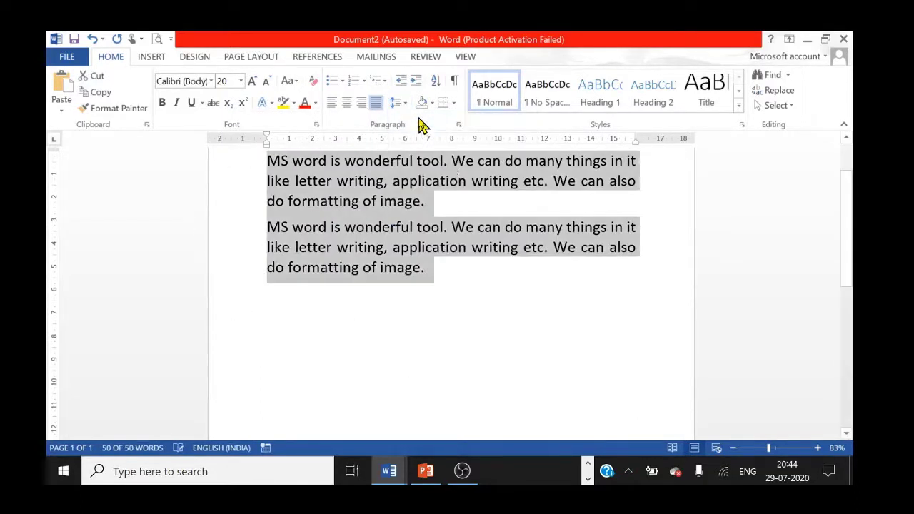
pyautogui.click(482, 296)
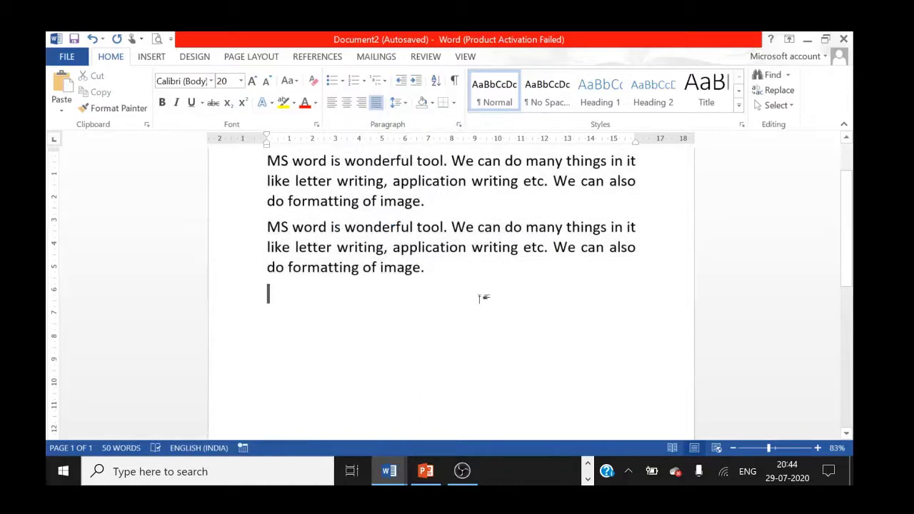
pyautogui.moveTo(846, 219); pyautogui.dragTo(846, 201)
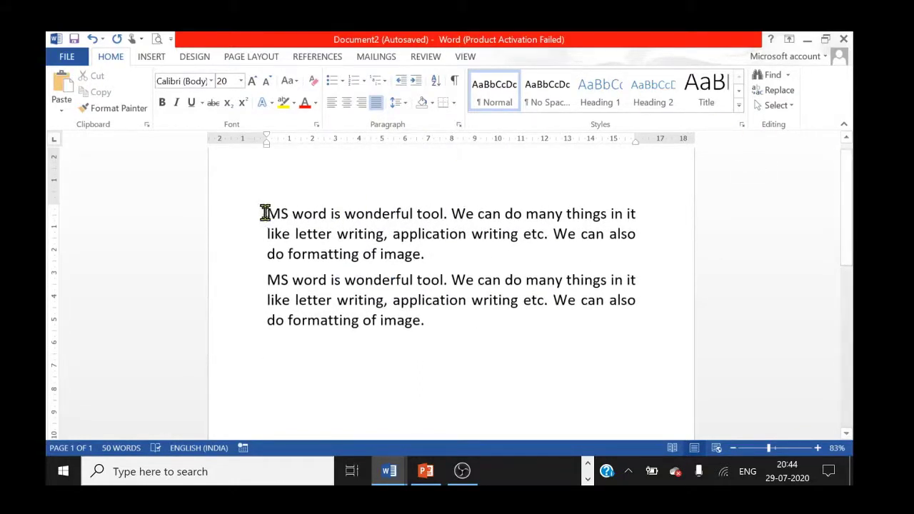
pyautogui.moveTo(267, 213); pyautogui.dragTo(466, 385)
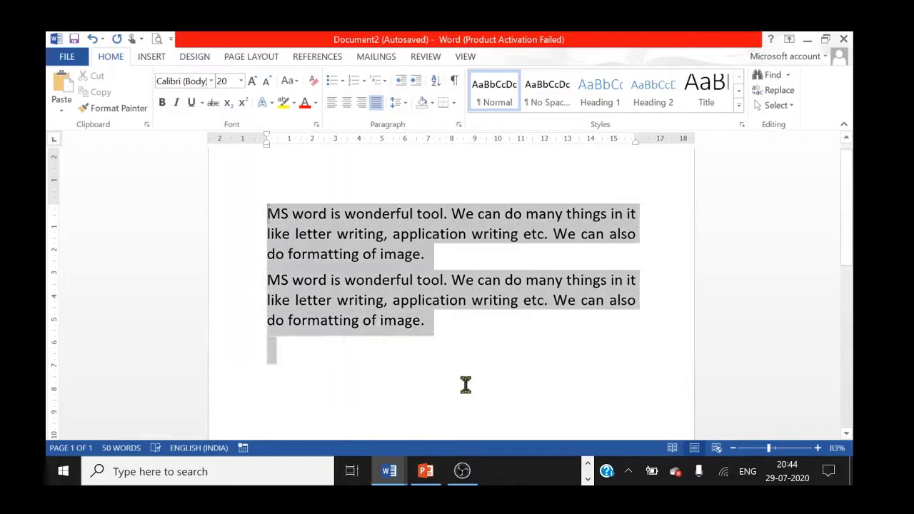
pyautogui.click(405, 104)
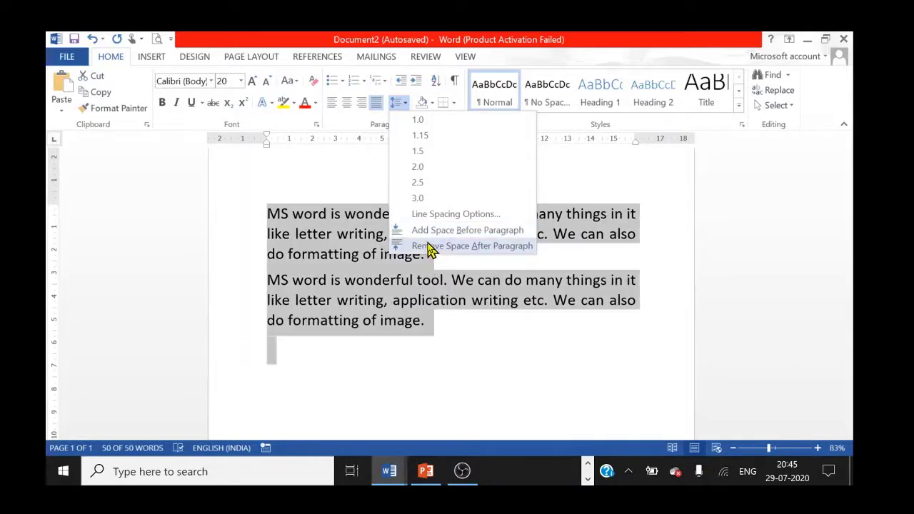
pyautogui.click(341, 193)
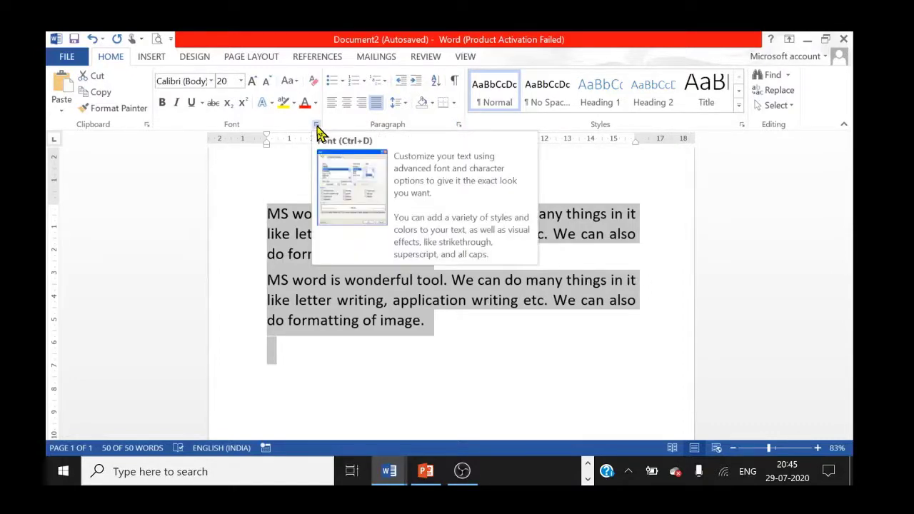
# - Set both paragraphs' alignment to Justified in the Paragraph dialog
pyautogui.click(316, 125)
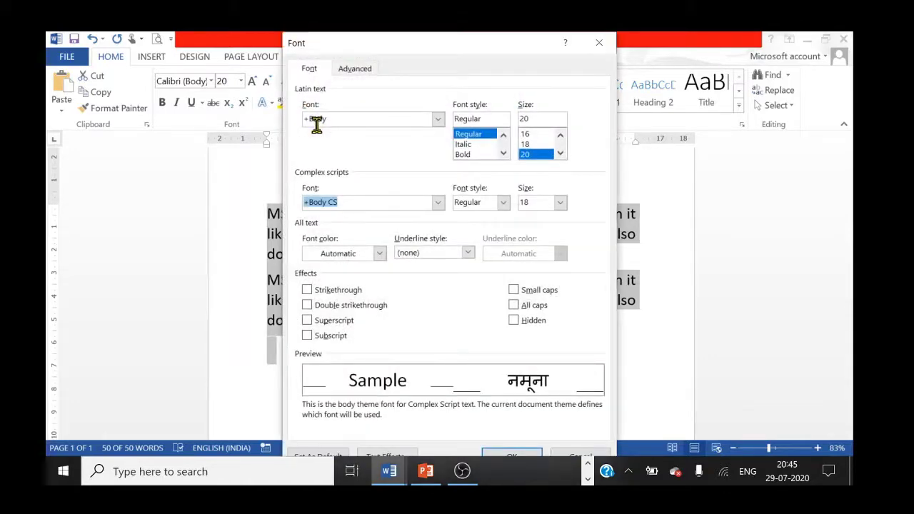
pyautogui.moveTo(517, 45); pyautogui.dragTo(475, 46)
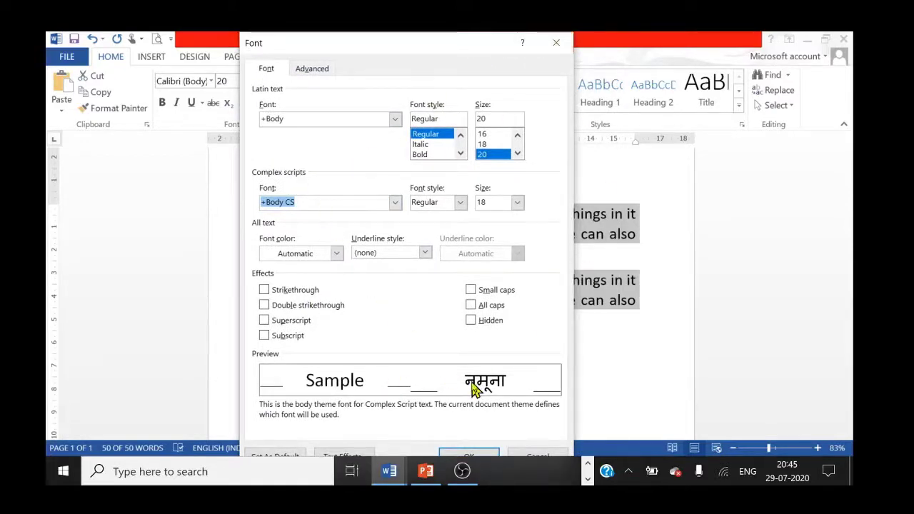
pyautogui.click(558, 43)
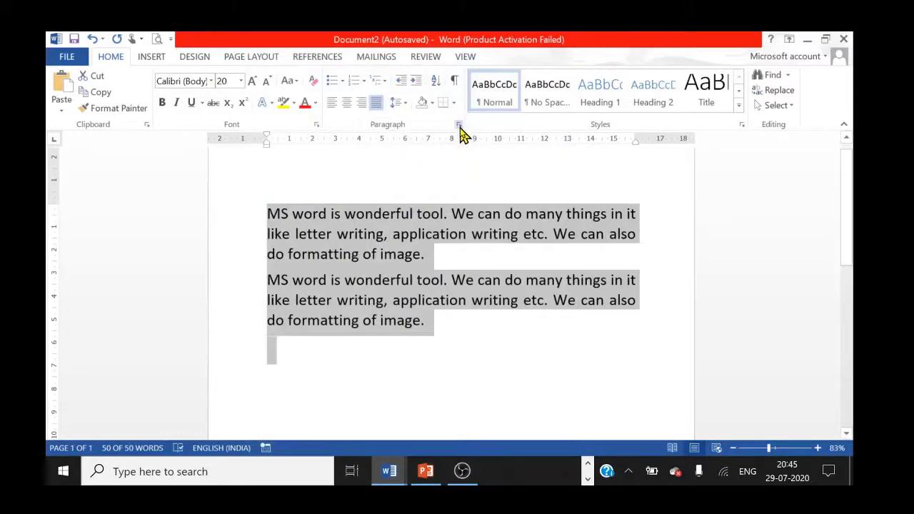
pyautogui.click(459, 125)
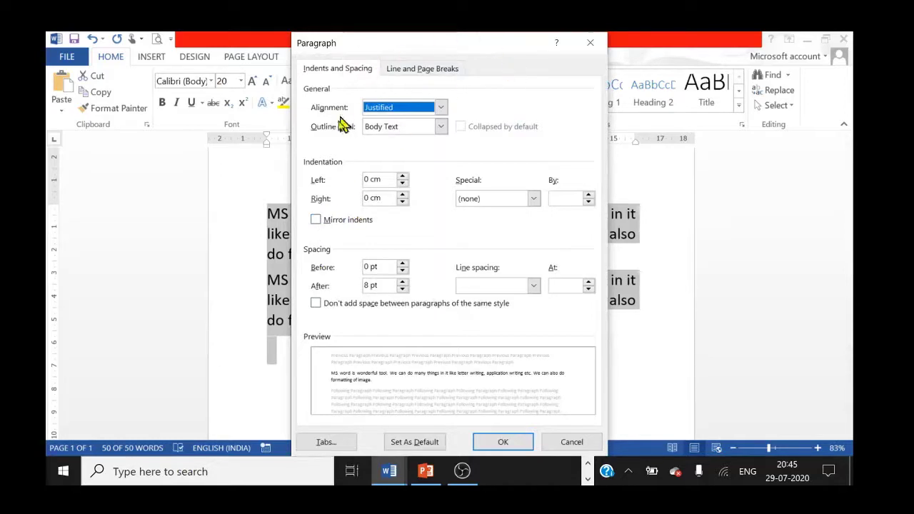
pyautogui.click(534, 285)
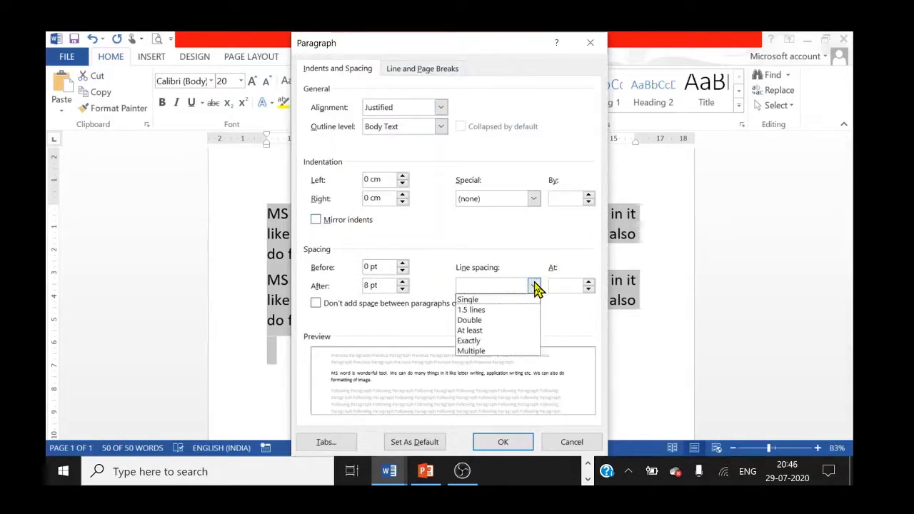
pyautogui.click(480, 251)
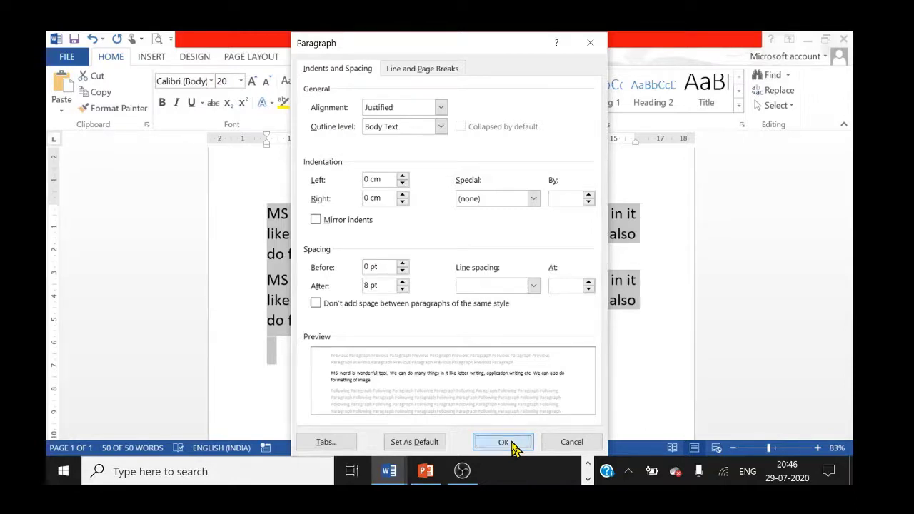
pyautogui.click(512, 441)
pyautogui.click(463, 335)
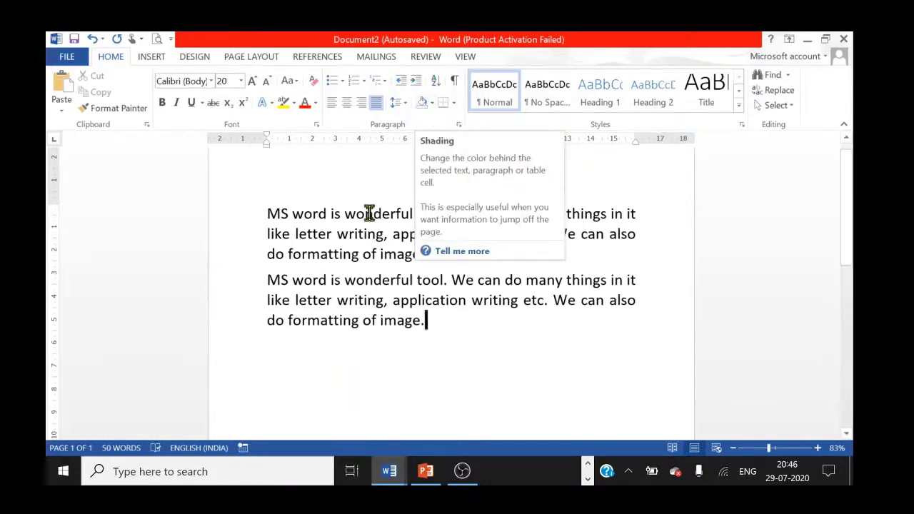
# - Shade the first paragraph with Orange Accent 2, Lighter 60%
pyautogui.moveTo(268, 212); pyautogui.dragTo(430, 255)
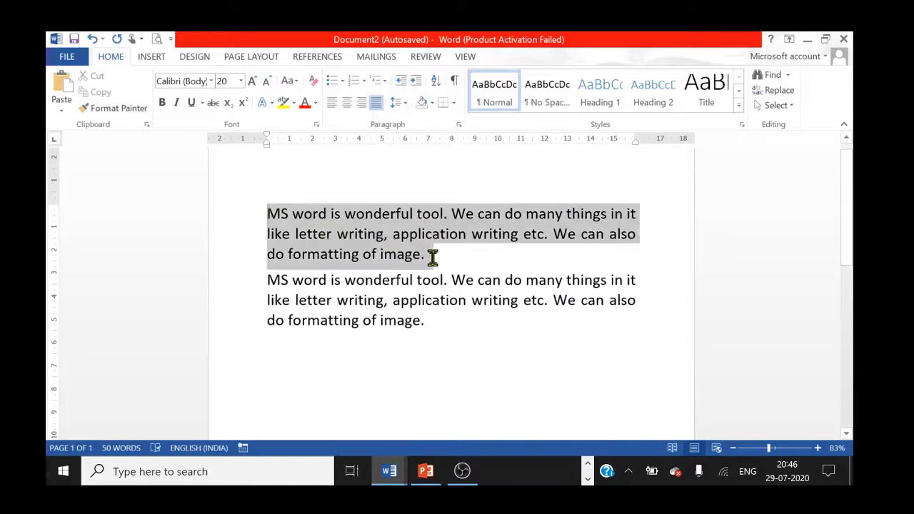
pyautogui.click(431, 103)
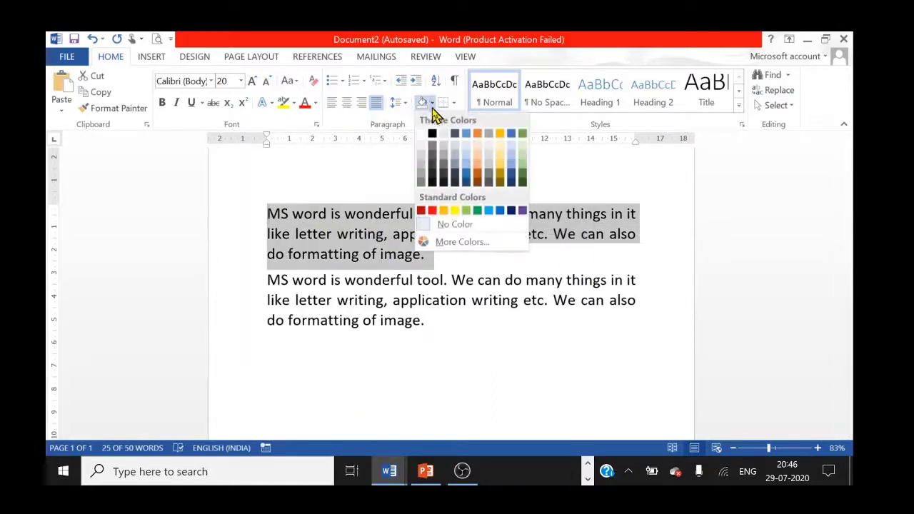
pyautogui.click(478, 156)
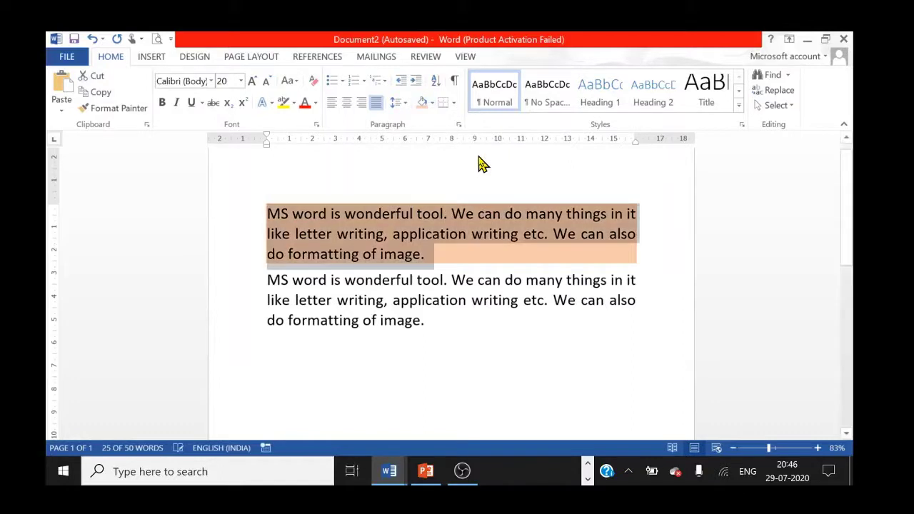
pyautogui.click(358, 198)
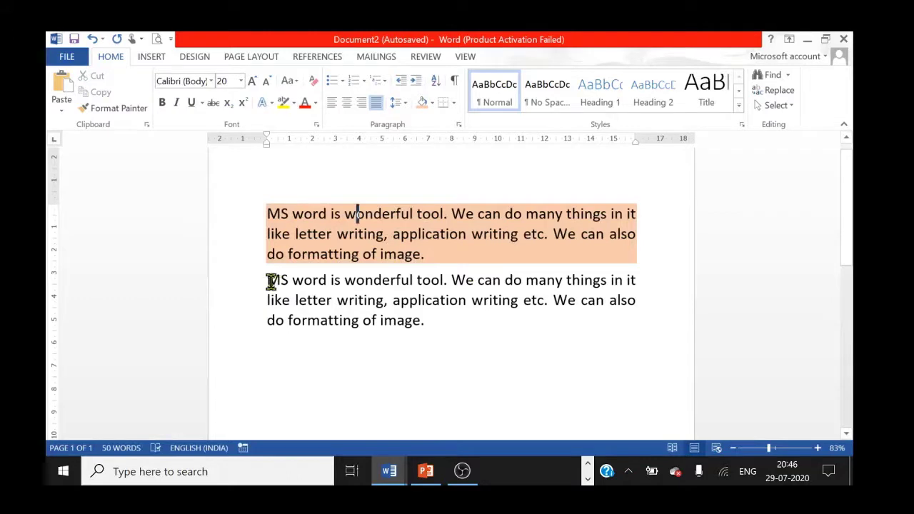
# - Apply the same peach shading to 'MS word is wonderful tool' in the second paragraph
pyautogui.moveTo(268, 281); pyautogui.dragTo(445, 278)
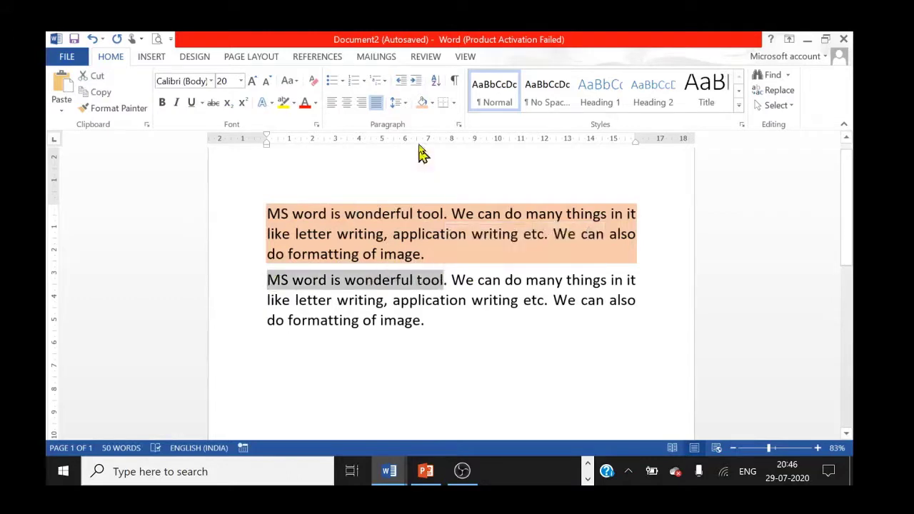
pyautogui.click(422, 102)
pyautogui.click(441, 356)
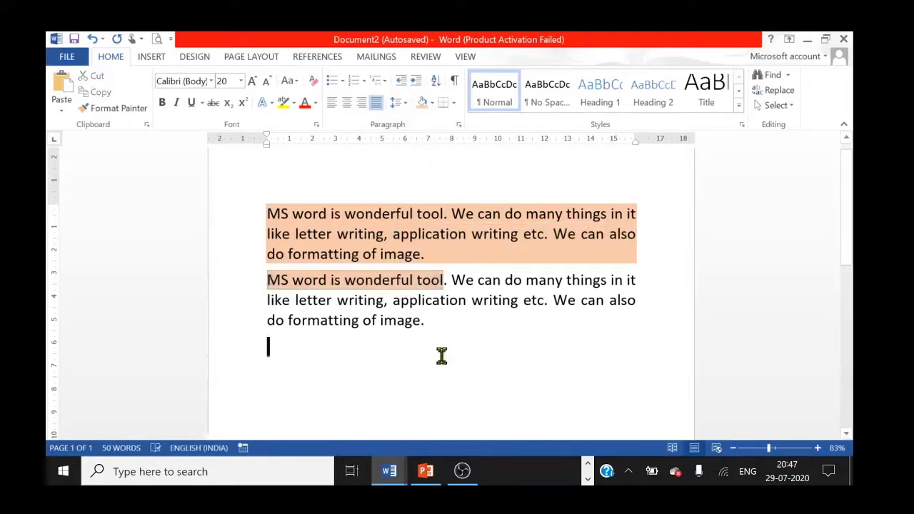
pyautogui.click(454, 104)
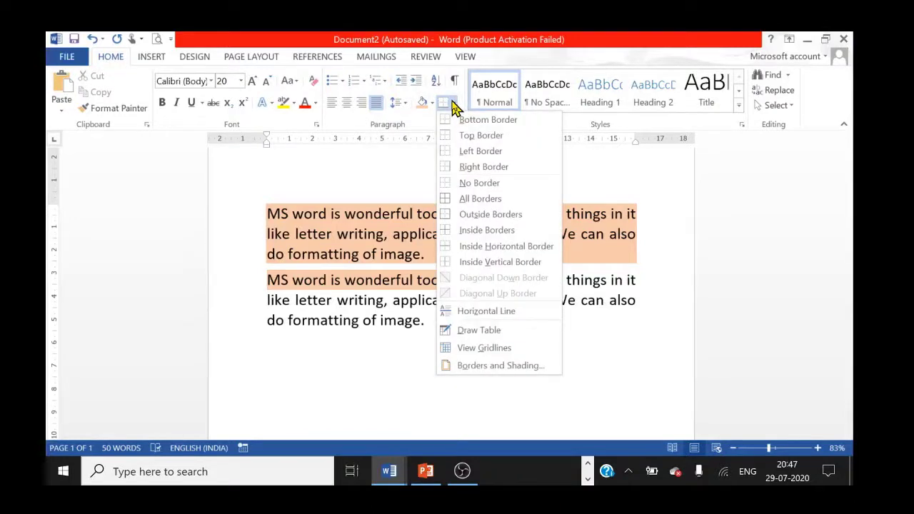
pyautogui.click(383, 165)
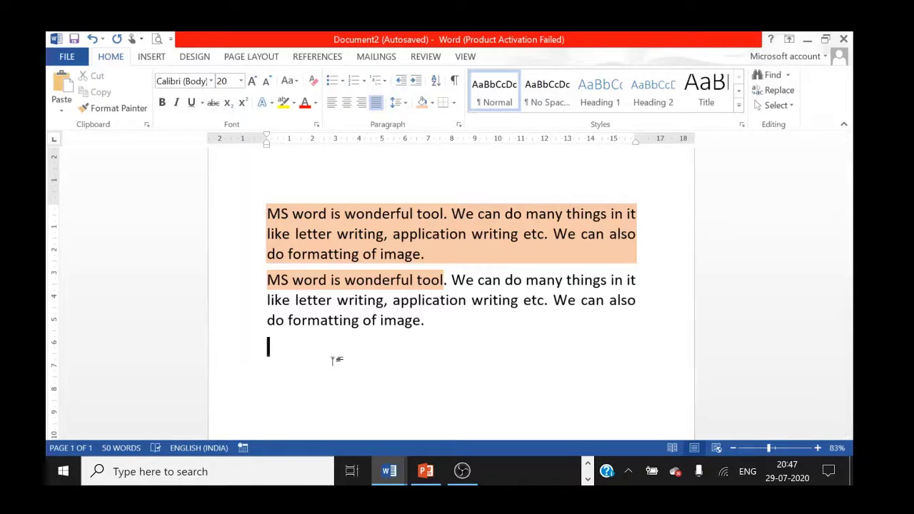
# - Type apple, mango, banana and guavava on separate lines below the paragraphs
pyautogui.write('ap')
pyautogui.write('ple')
pyautogui.press('Return')
pyautogui.write('man')
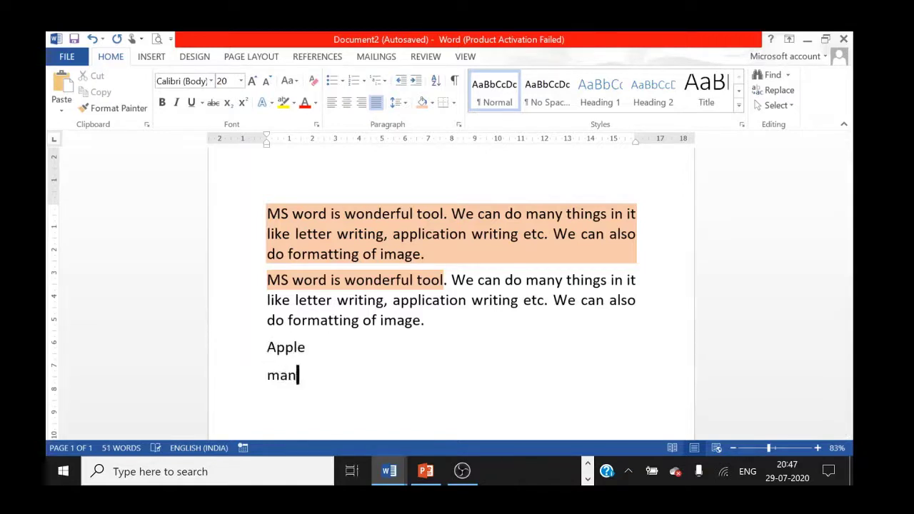
pyautogui.write('Mango')
pyautogui.press('Return')
pyautogui.write('b')
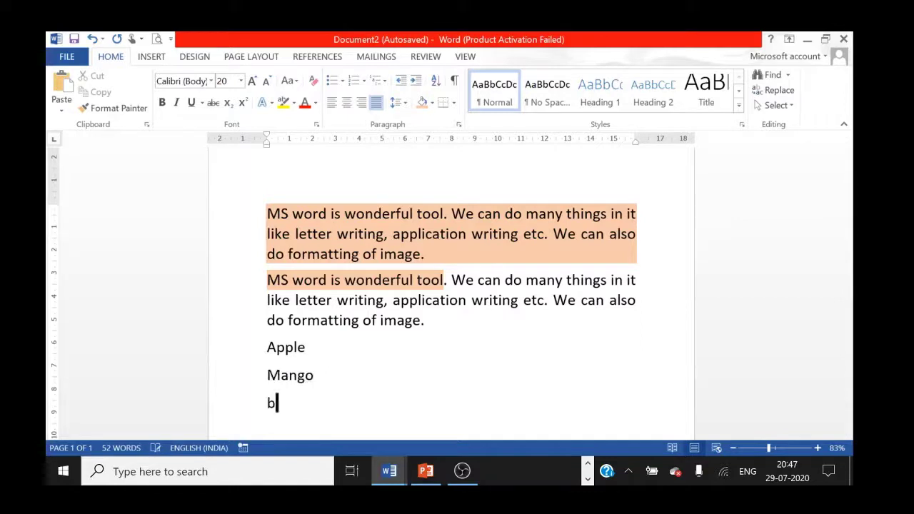
pyautogui.write('anana')
pyautogui.press('Return')
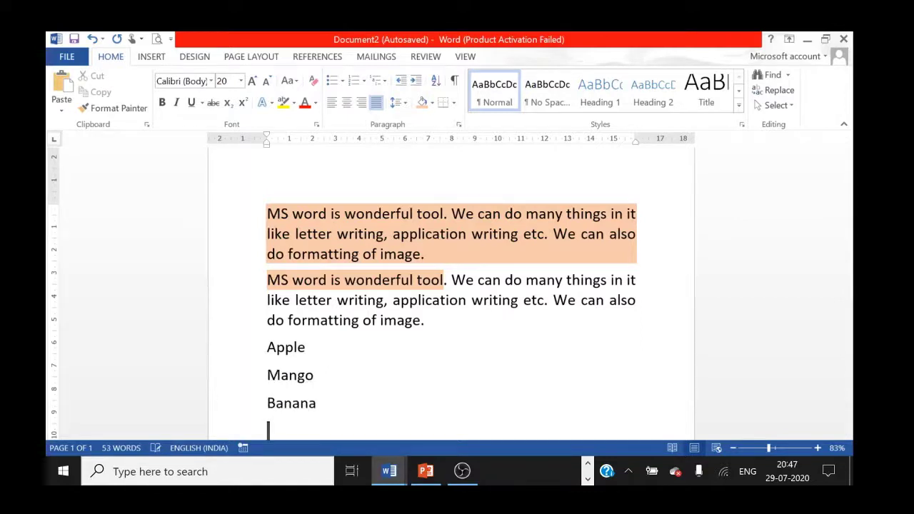
pyautogui.write('gua')
pyautogui.write('vava')
pyautogui.press('Return')
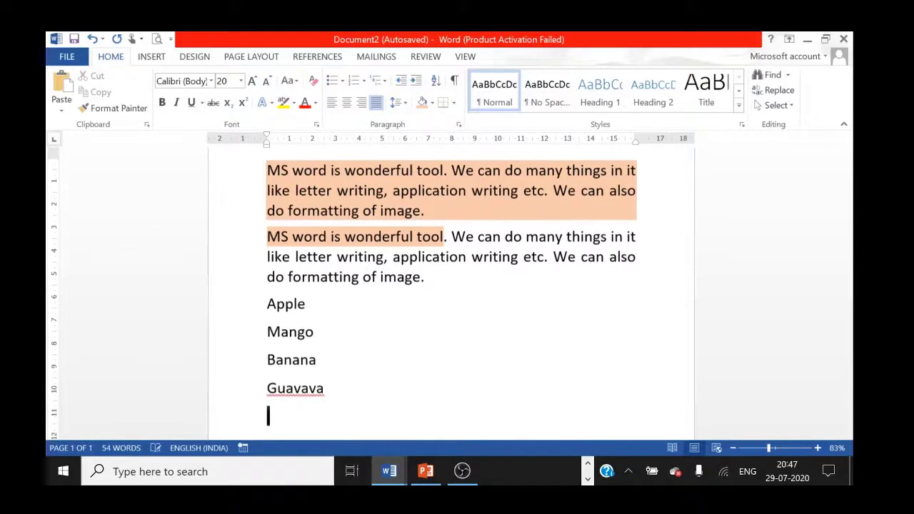
# - Correct 'guavava' to Guava and select the four fruit lines
pyautogui.rightClick(300, 393)
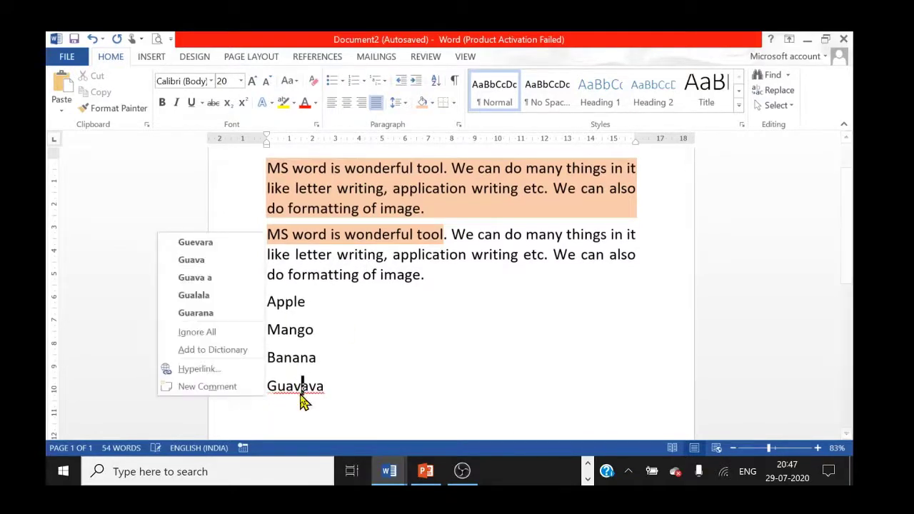
pyautogui.click(208, 265)
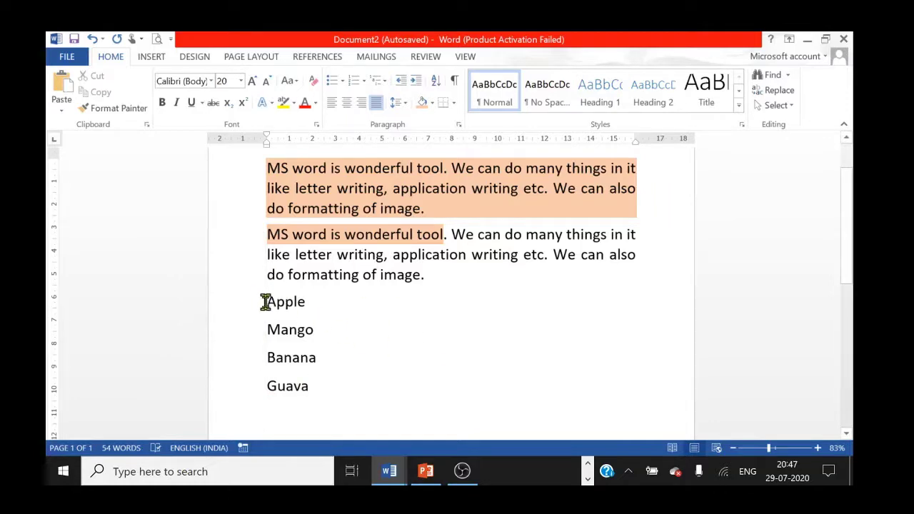
pyautogui.moveTo(265, 302); pyautogui.dragTo(318, 393)
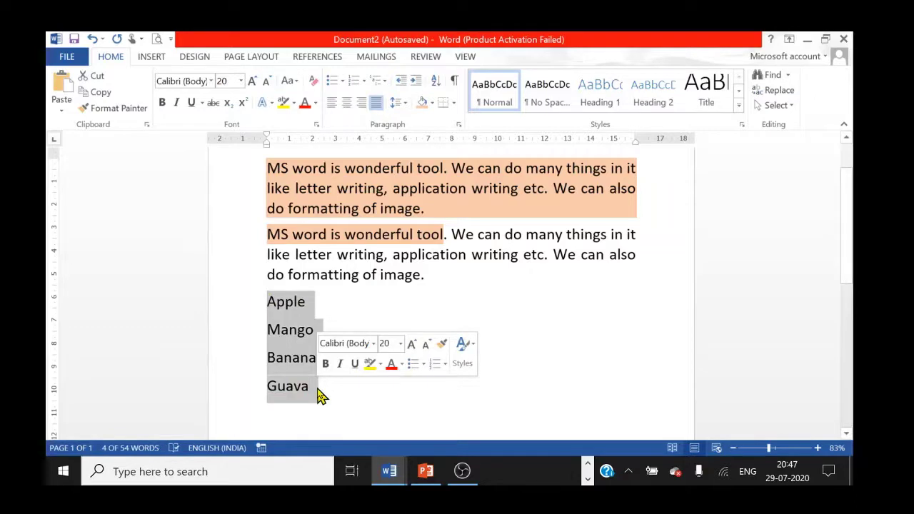
# - Sort the fruit list as Text in ascending order
pyautogui.click(436, 85)
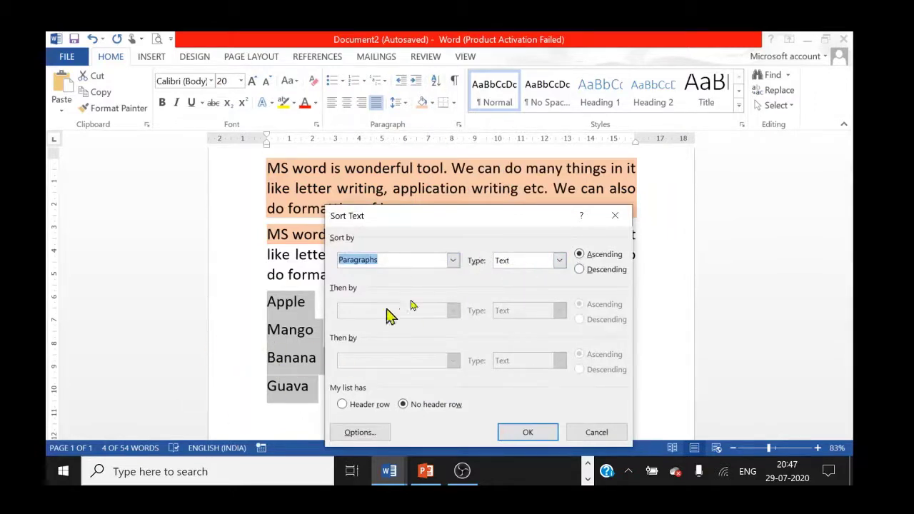
pyautogui.click(560, 261)
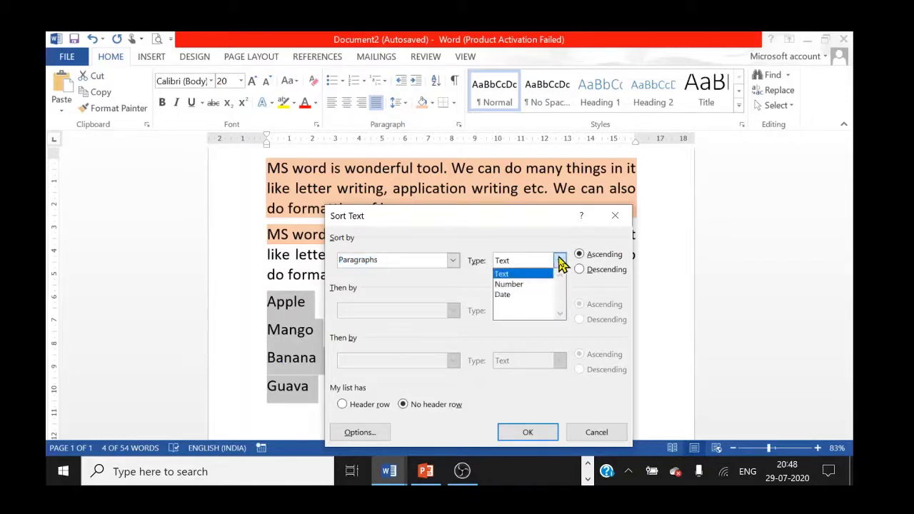
pyautogui.click(559, 262)
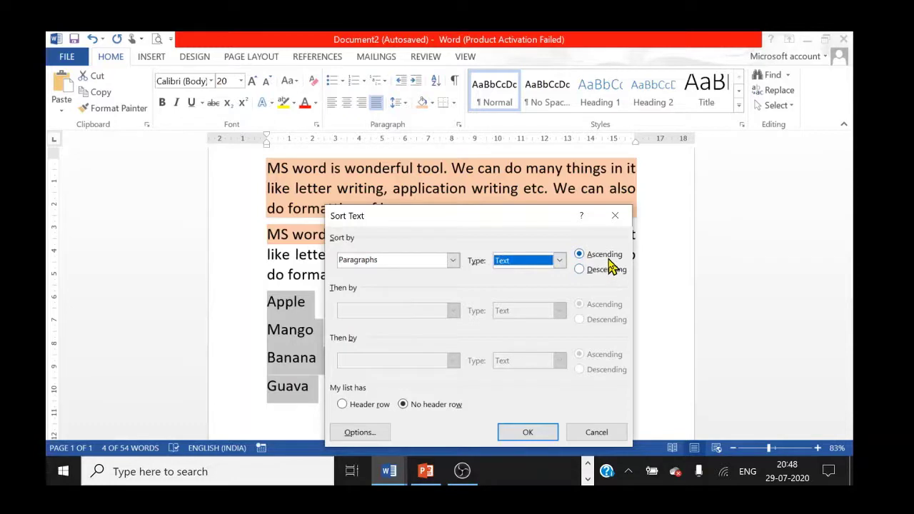
pyautogui.click(542, 437)
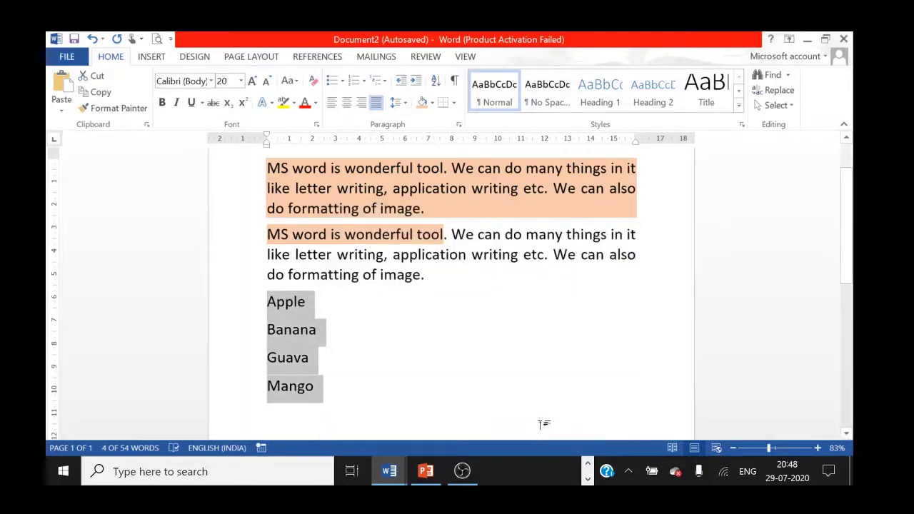
# - Re-sort the list descending so it reads Mango, Guava, Banana, Apple
pyautogui.click(436, 85)
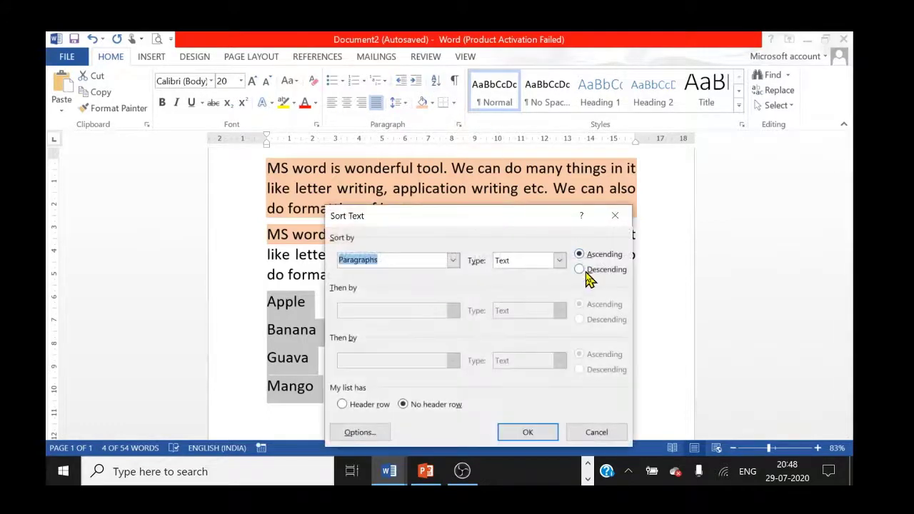
pyautogui.click(586, 272)
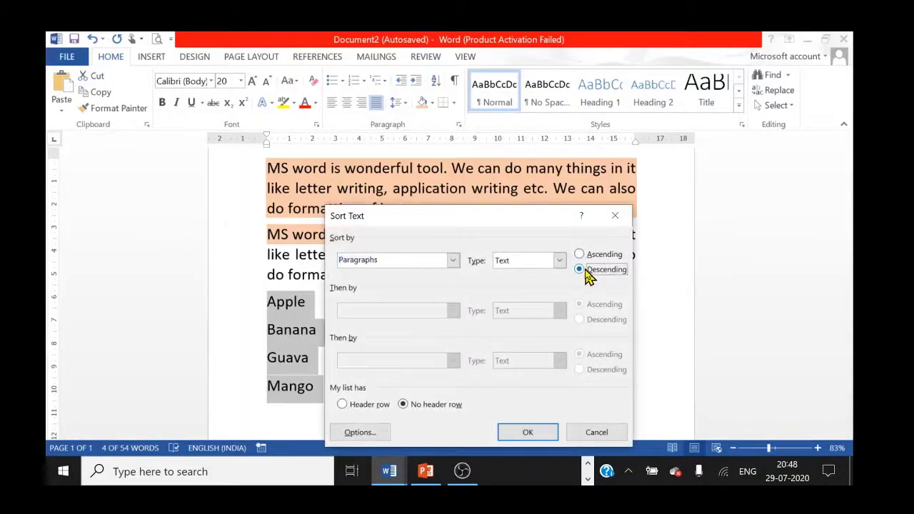
pyautogui.click(531, 435)
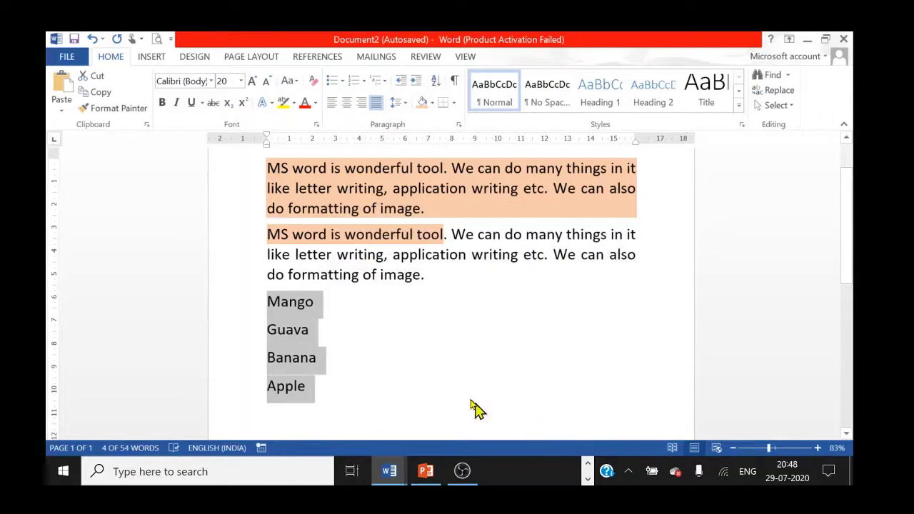
pyautogui.click(435, 375)
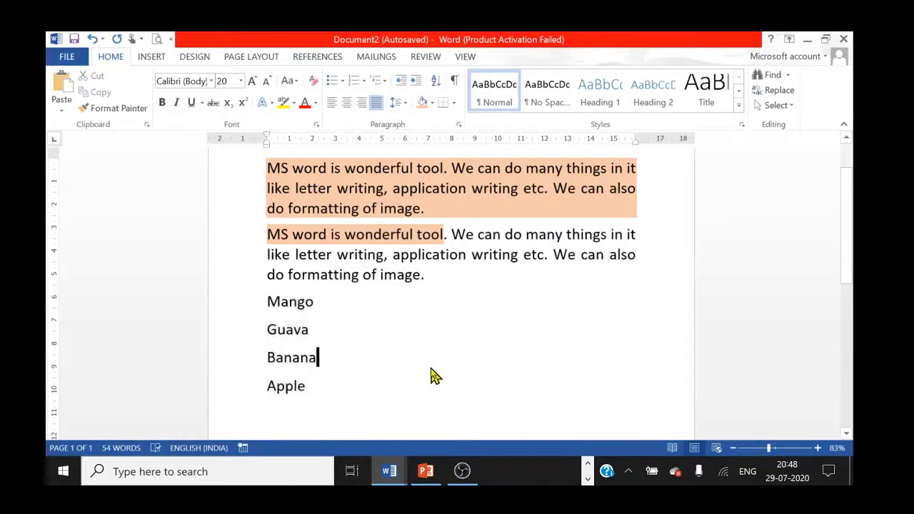